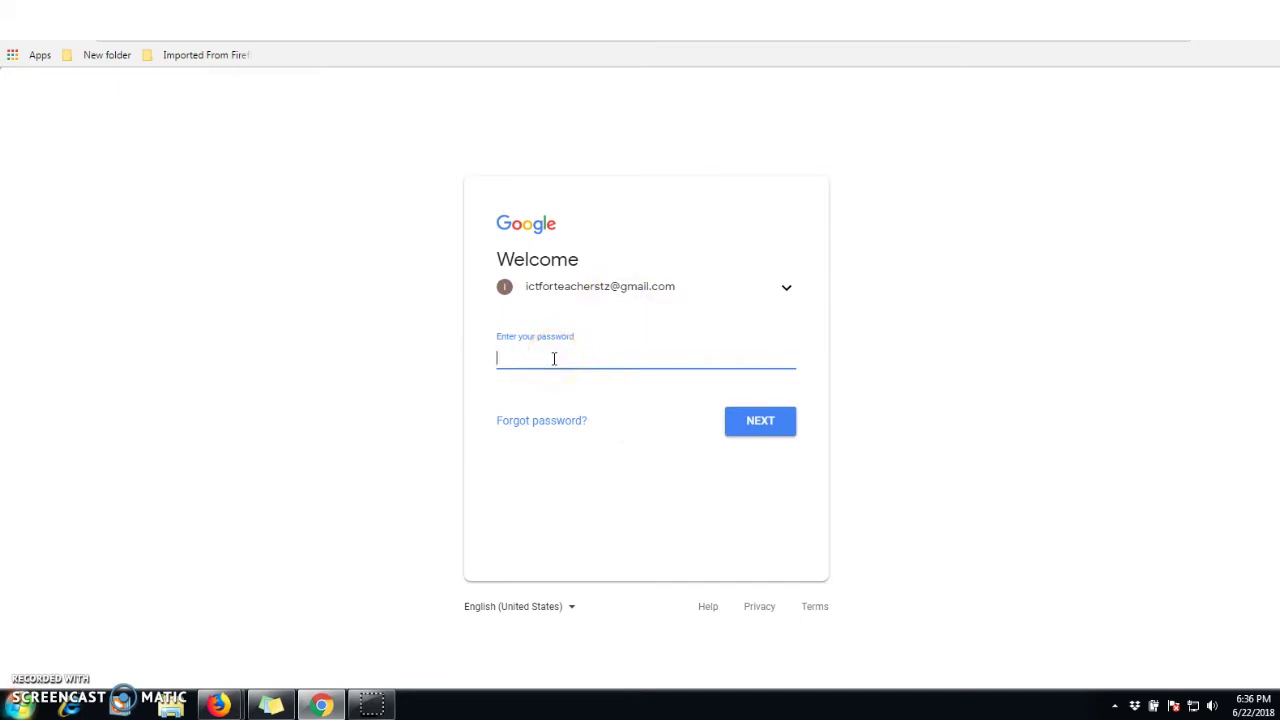
# Step: Enter the account password and finish signing in to the new Google account
pyautogui.click(555, 358)
pyautogui.click(750, 424)
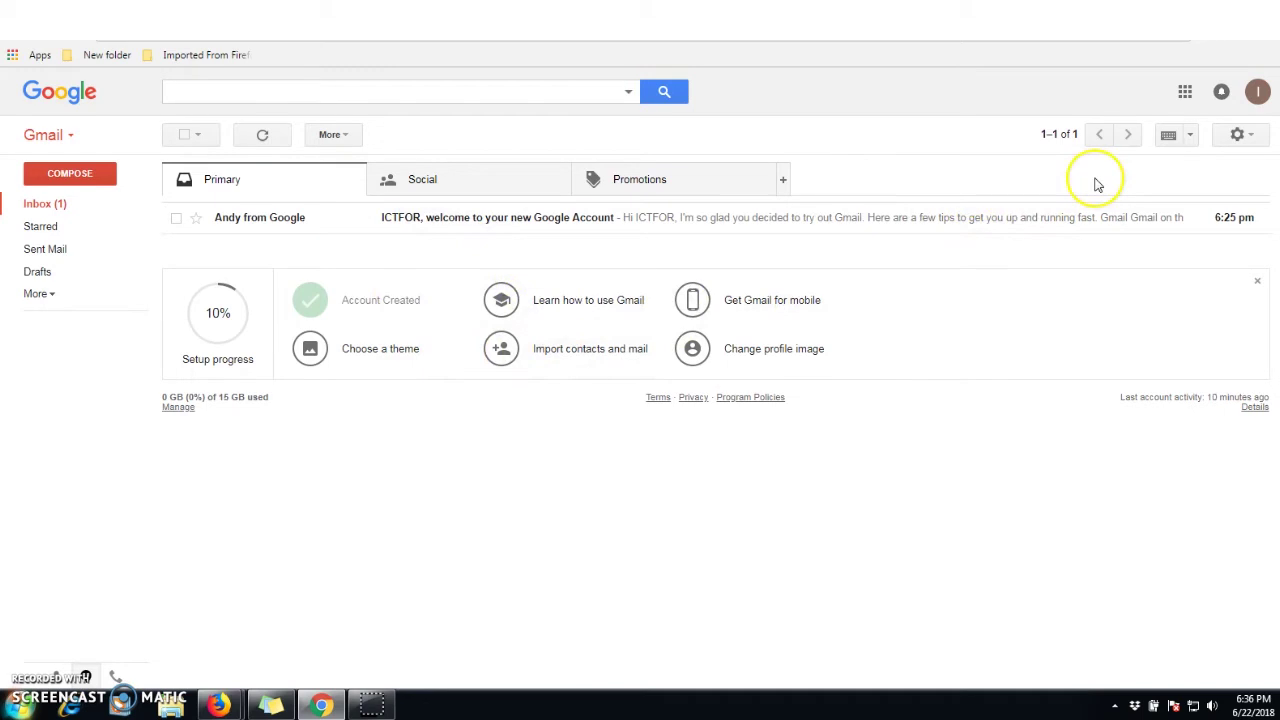
# Step: Switch from Gmail to YouTube's home page through the Google apps grid
pyautogui.click(1184, 92)
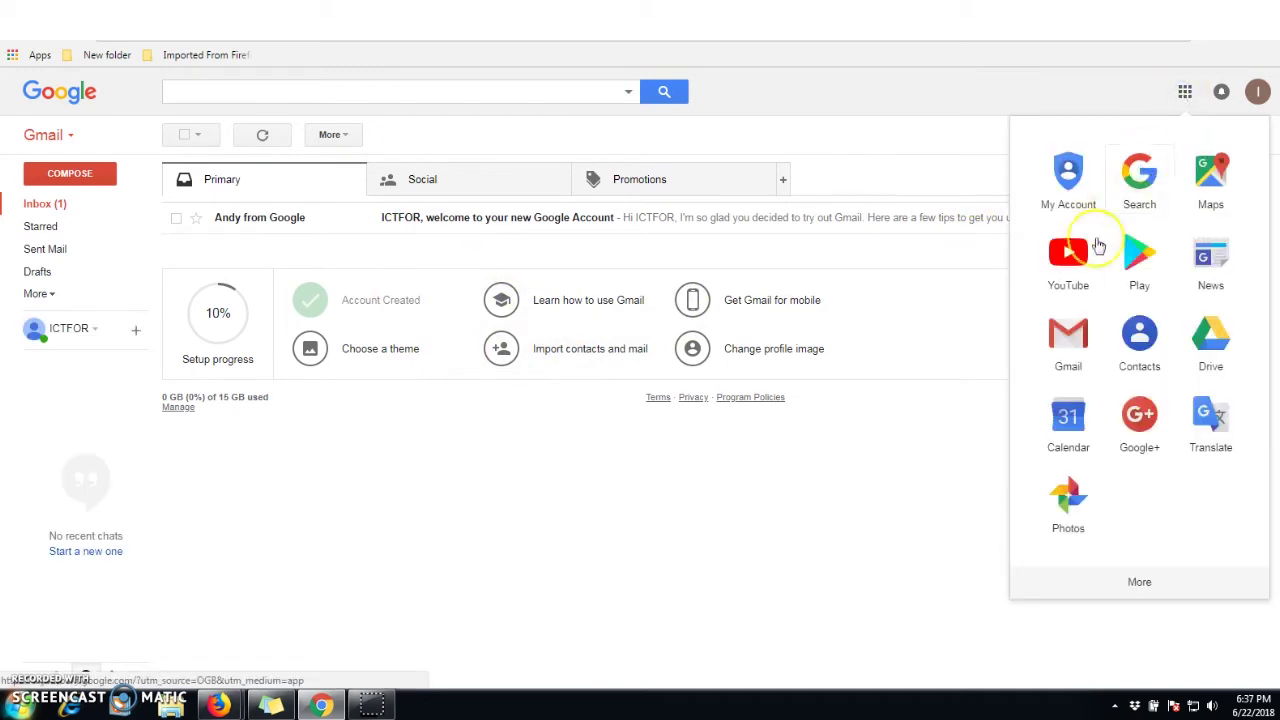
pyautogui.click(1062, 270)
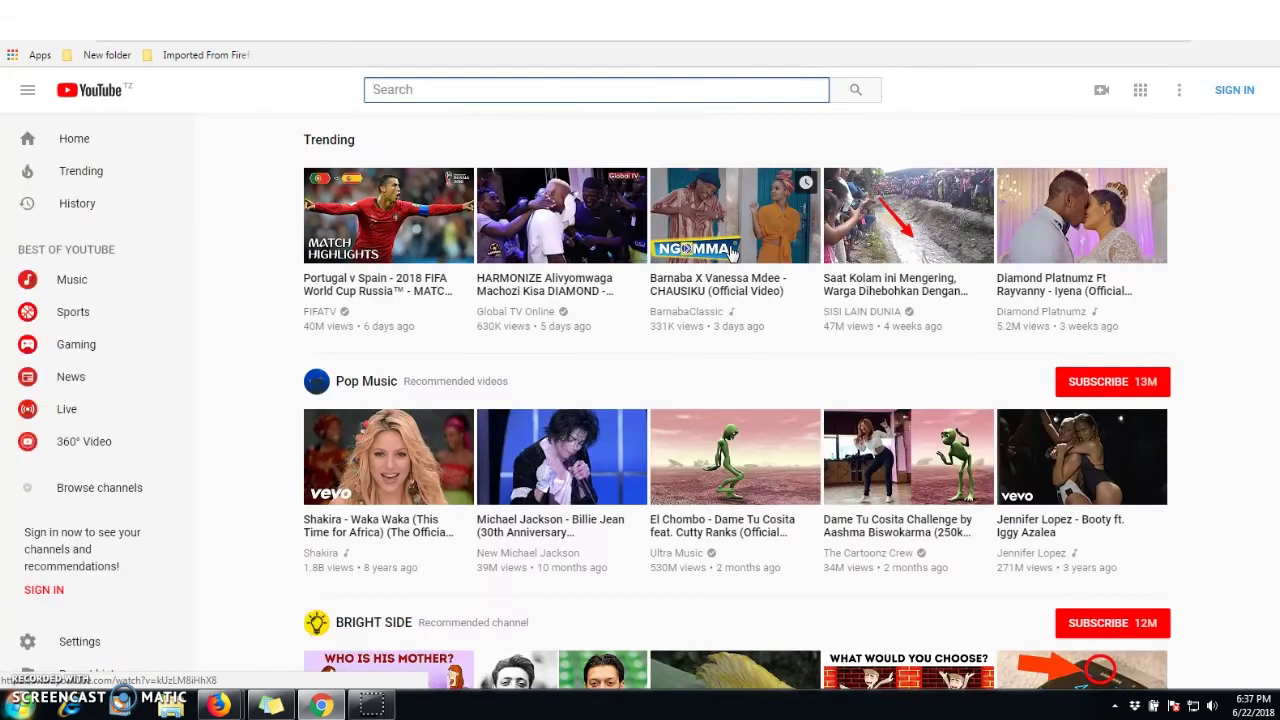
# Step: Sign in to YouTube and choose My channel to bring up the channel-creation dialog
pyautogui.click(893, 647)
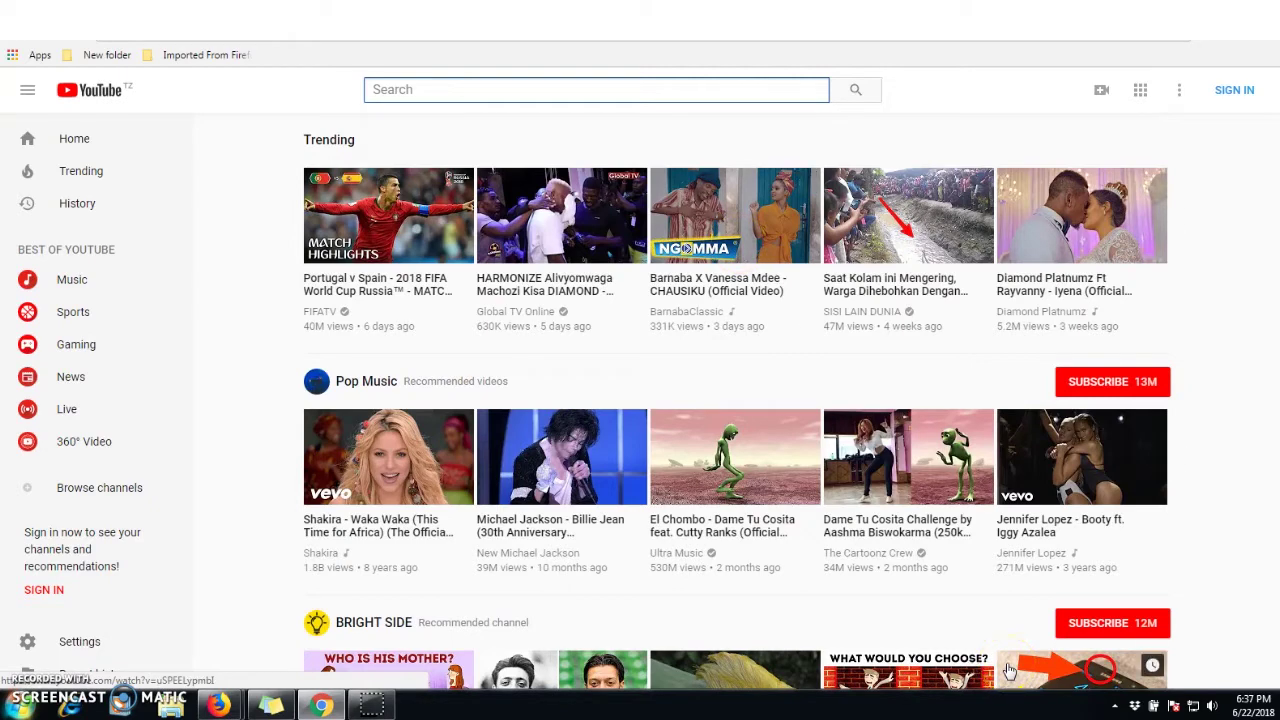
pyautogui.click(1232, 93)
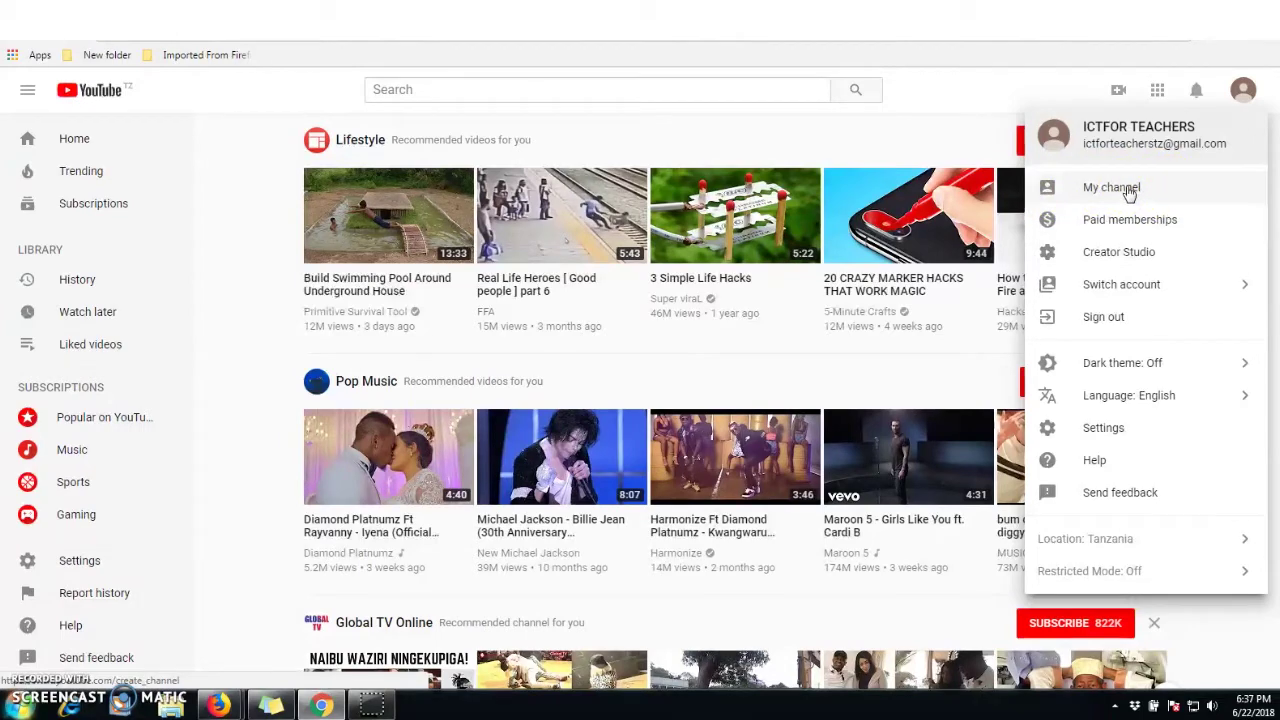
pyautogui.click(1125, 189)
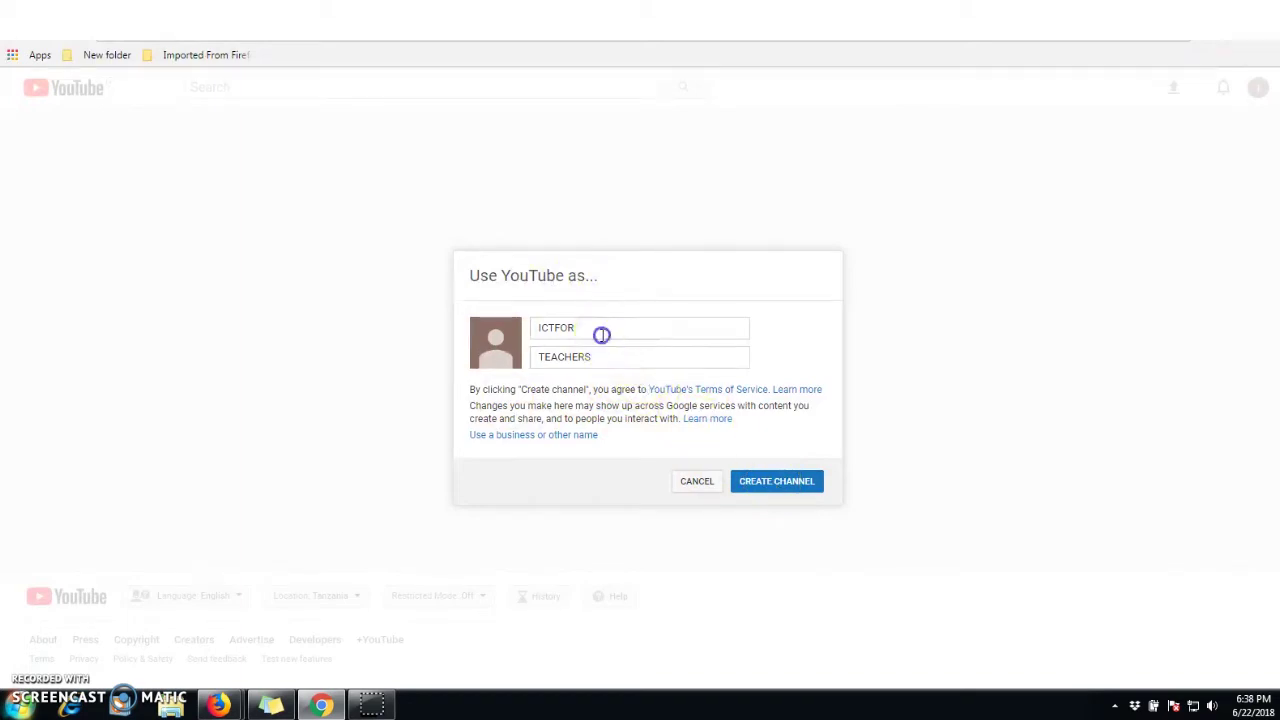
# Step: Keep the account's first and last name as the channel name and create the channel
pyautogui.moveTo(603, 332); pyautogui.dragTo(483, 335)
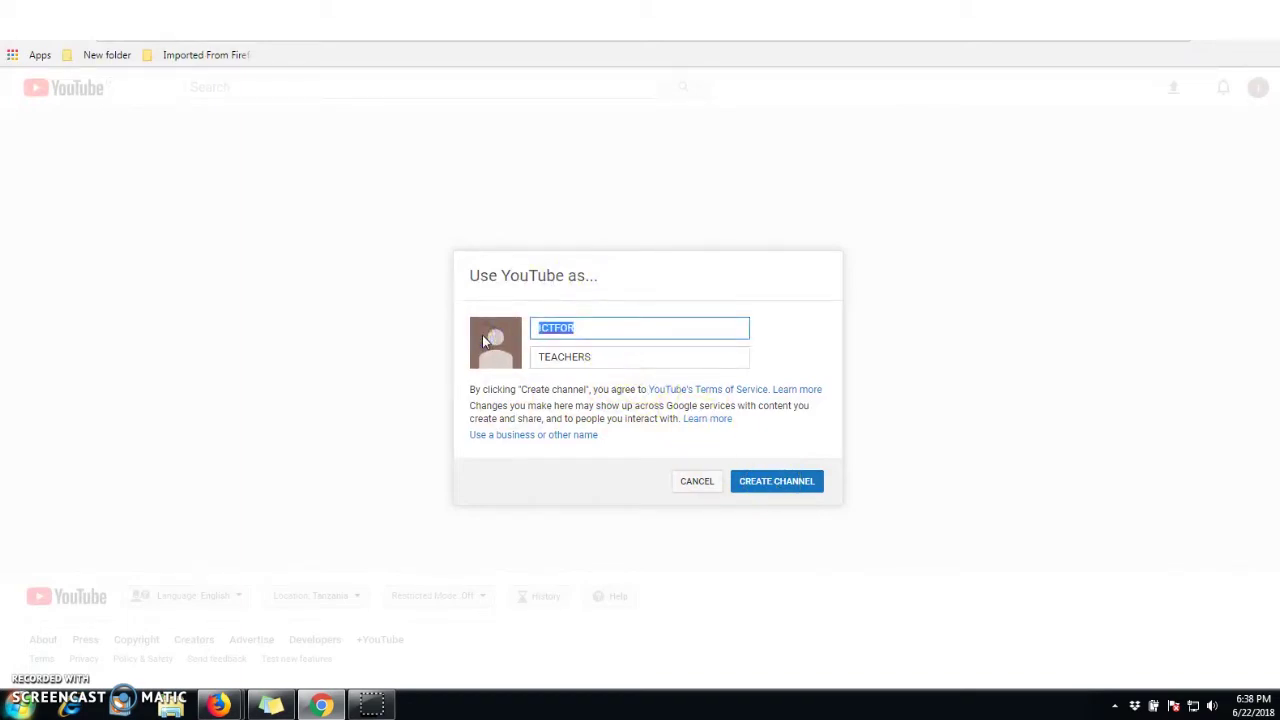
pyautogui.moveTo(592, 357); pyautogui.dragTo(509, 363)
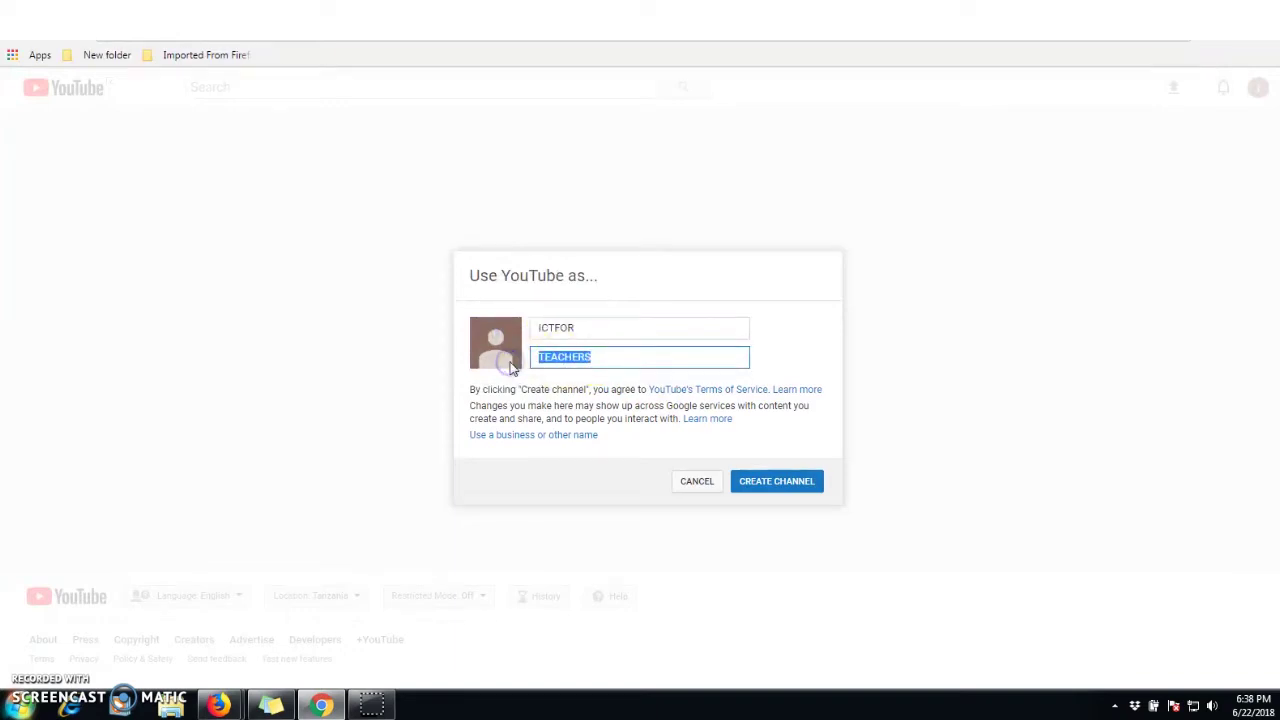
pyautogui.moveTo(592, 326); pyautogui.dragTo(505, 335)
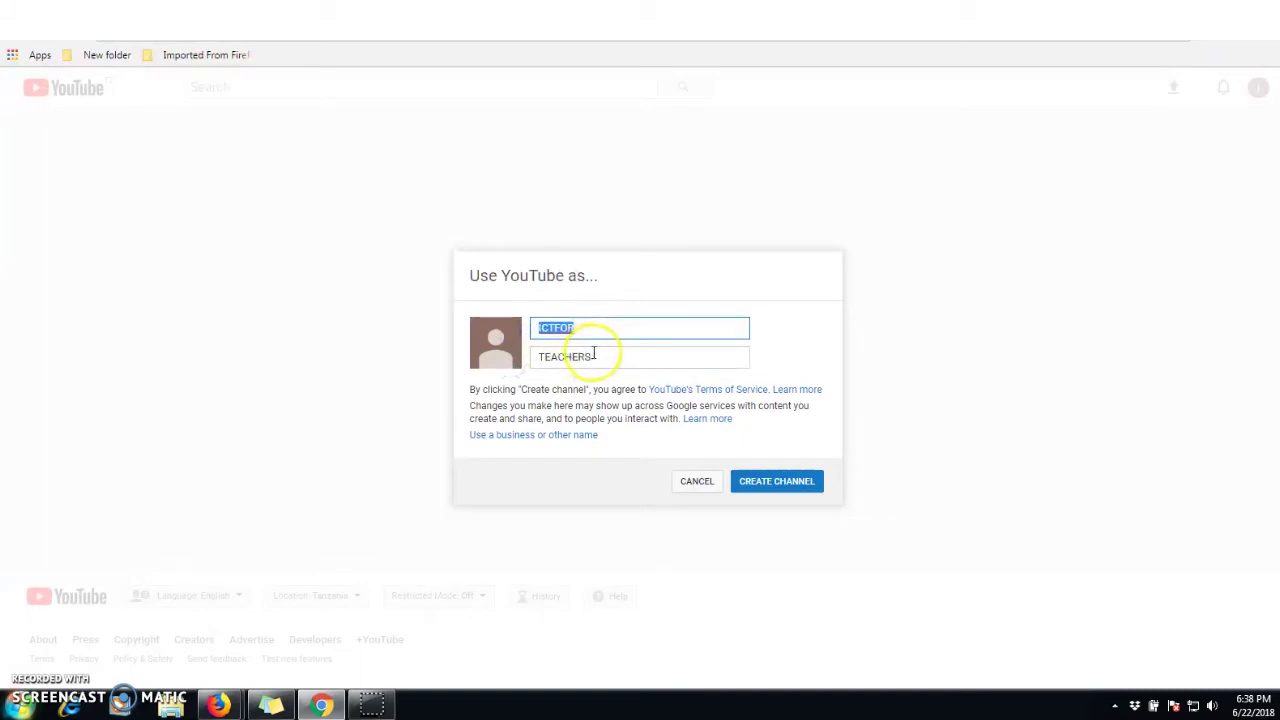
pyautogui.click(771, 490)
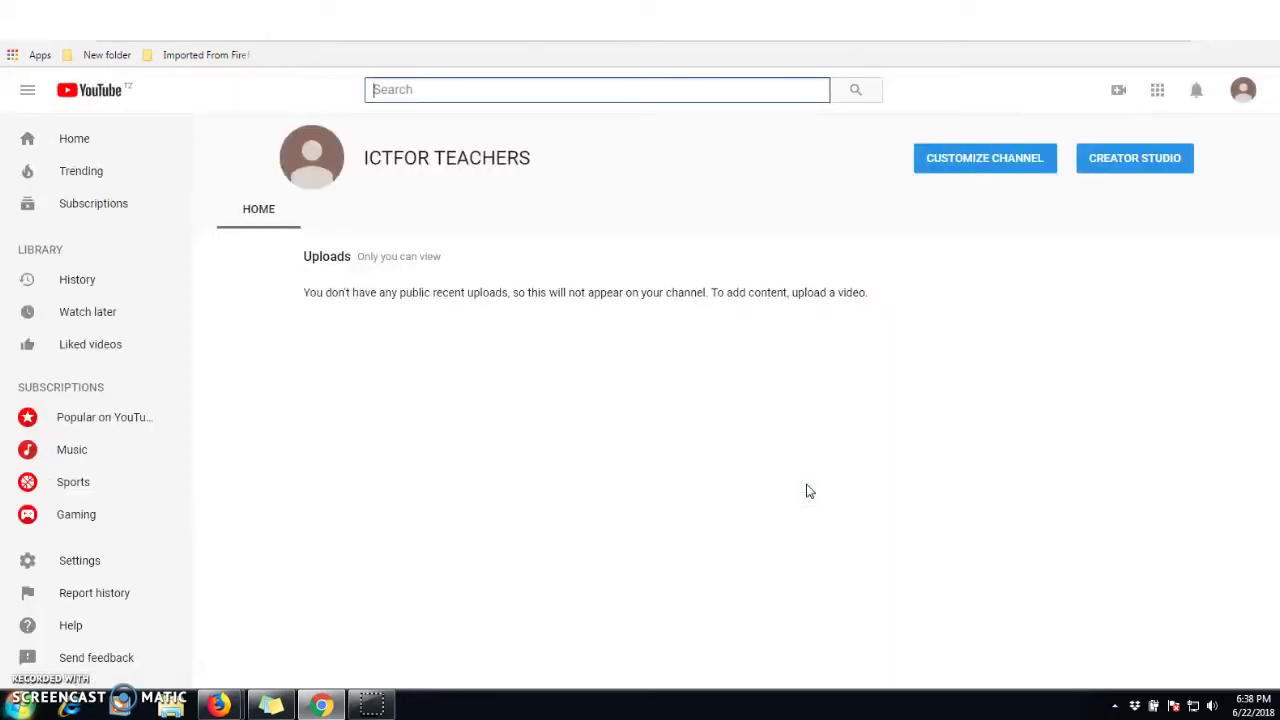
# Step: Open customization for the ICTFOR TEACHERS channel and cancel the icon edit without changes
pyautogui.click(634, 86)
pyautogui.click(598, 162)
pyautogui.click(696, 126)
pyautogui.click(982, 160)
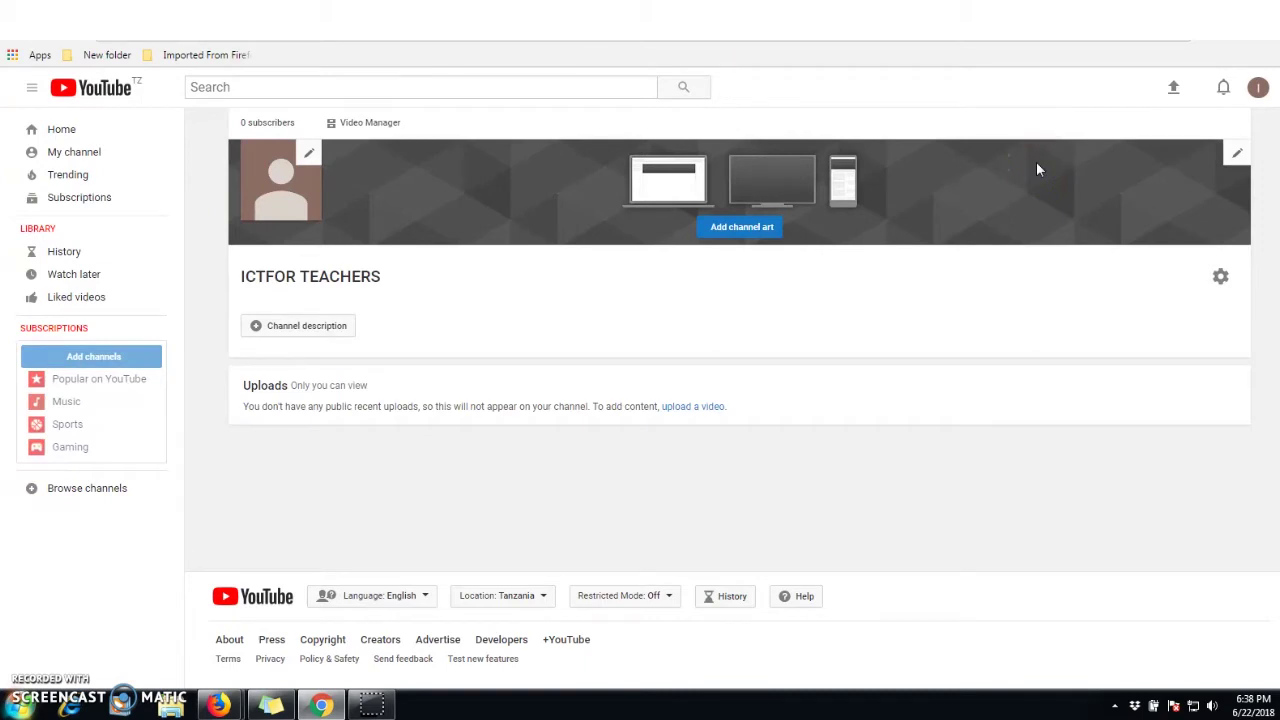
pyautogui.click(1236, 155)
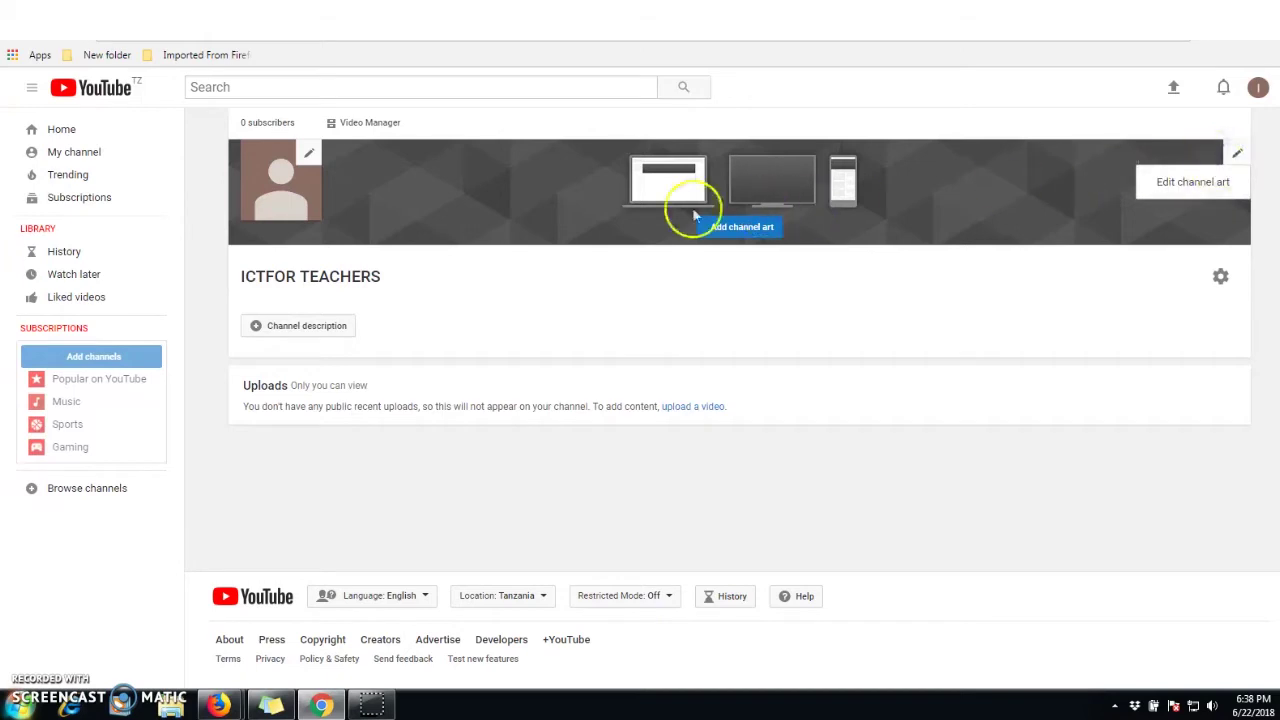
pyautogui.click(311, 154)
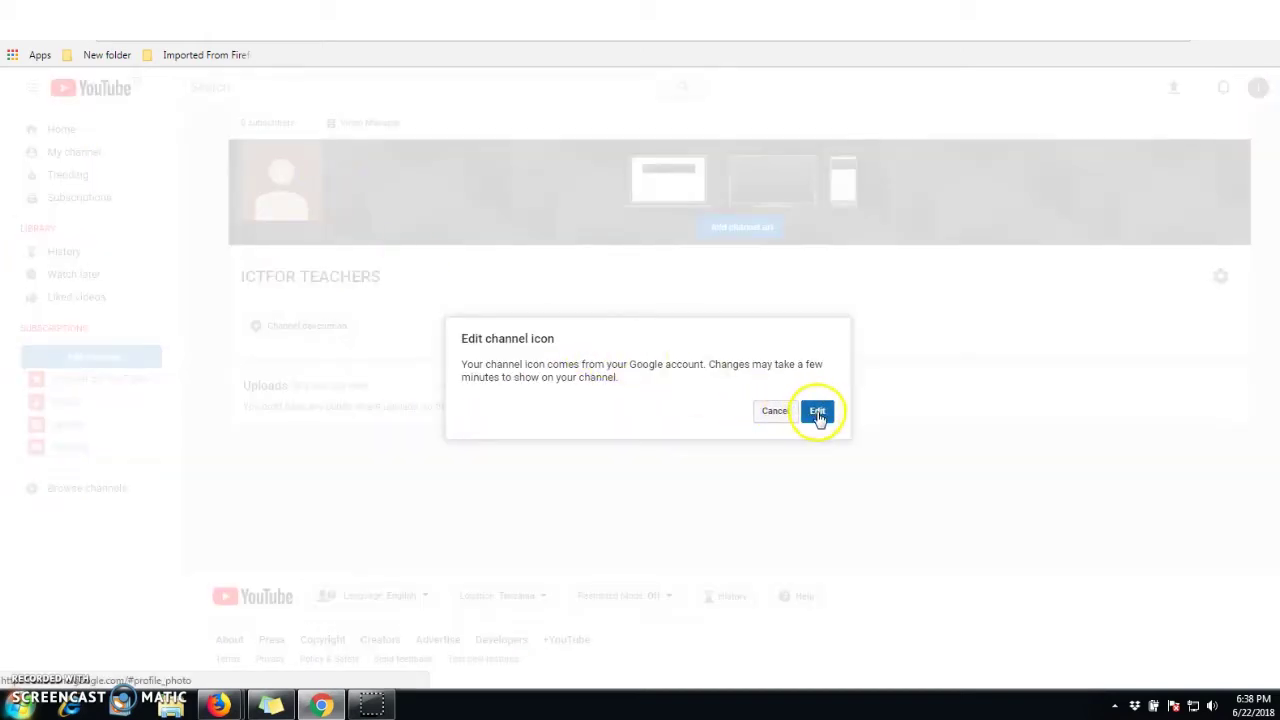
pyautogui.click(776, 412)
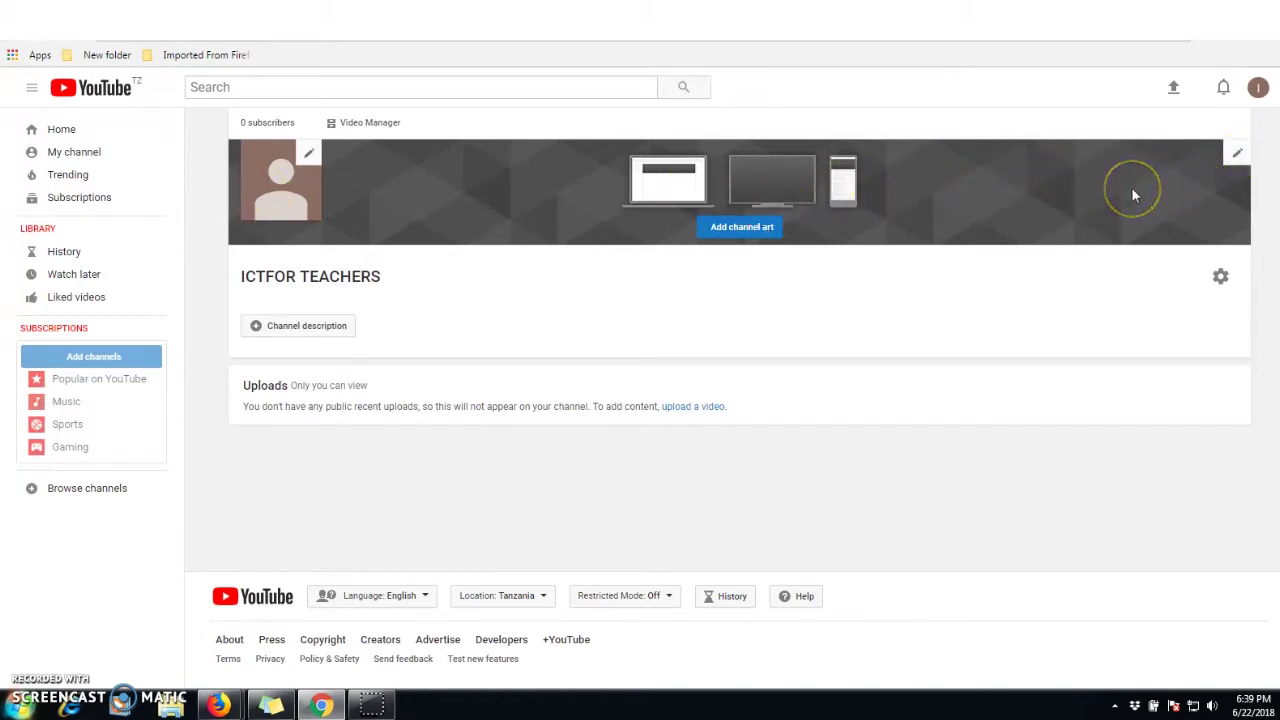
# Step: On the upload page, try Unlisted privacy, then set it back to Public
pyautogui.click(1168, 92)
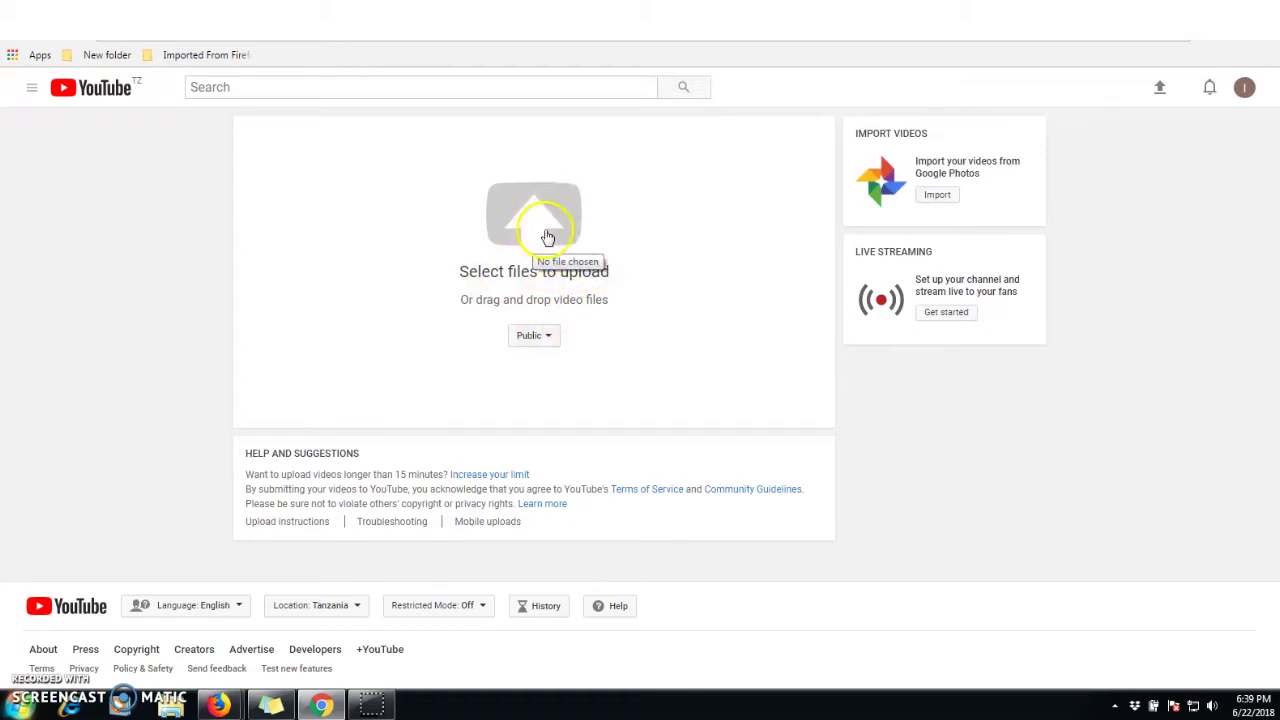
pyautogui.click(550, 338)
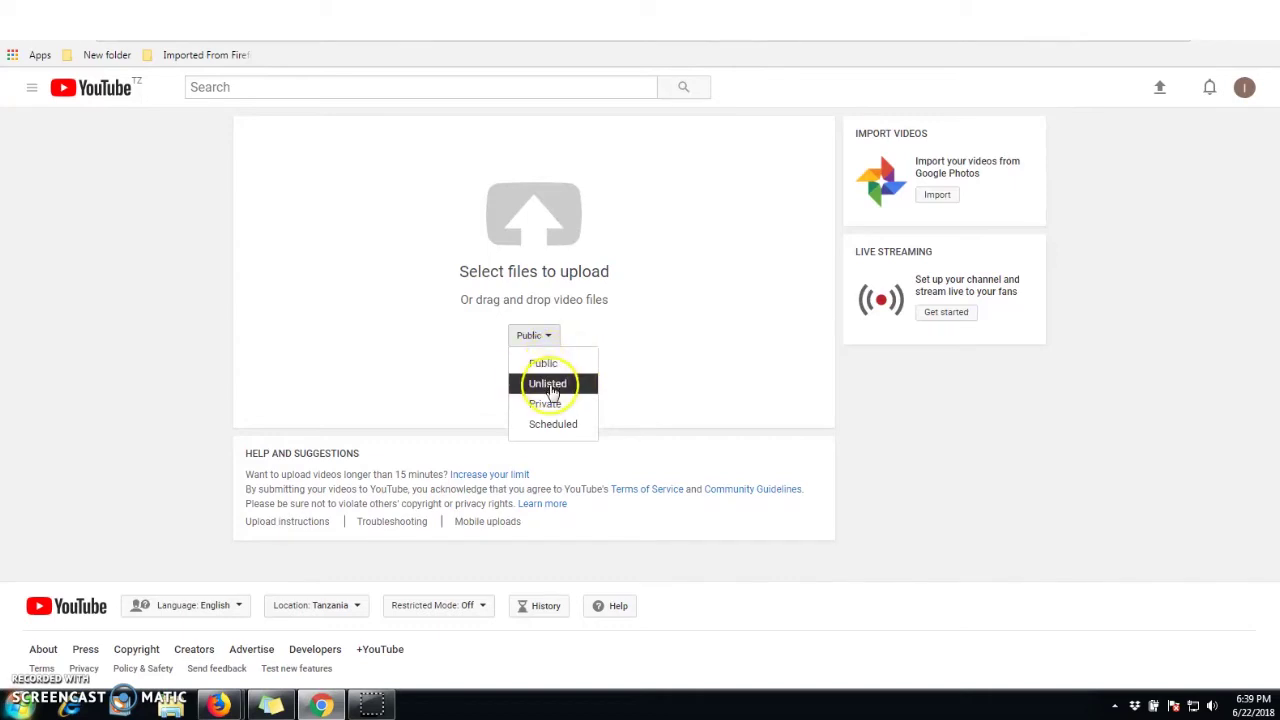
pyautogui.click(550, 386)
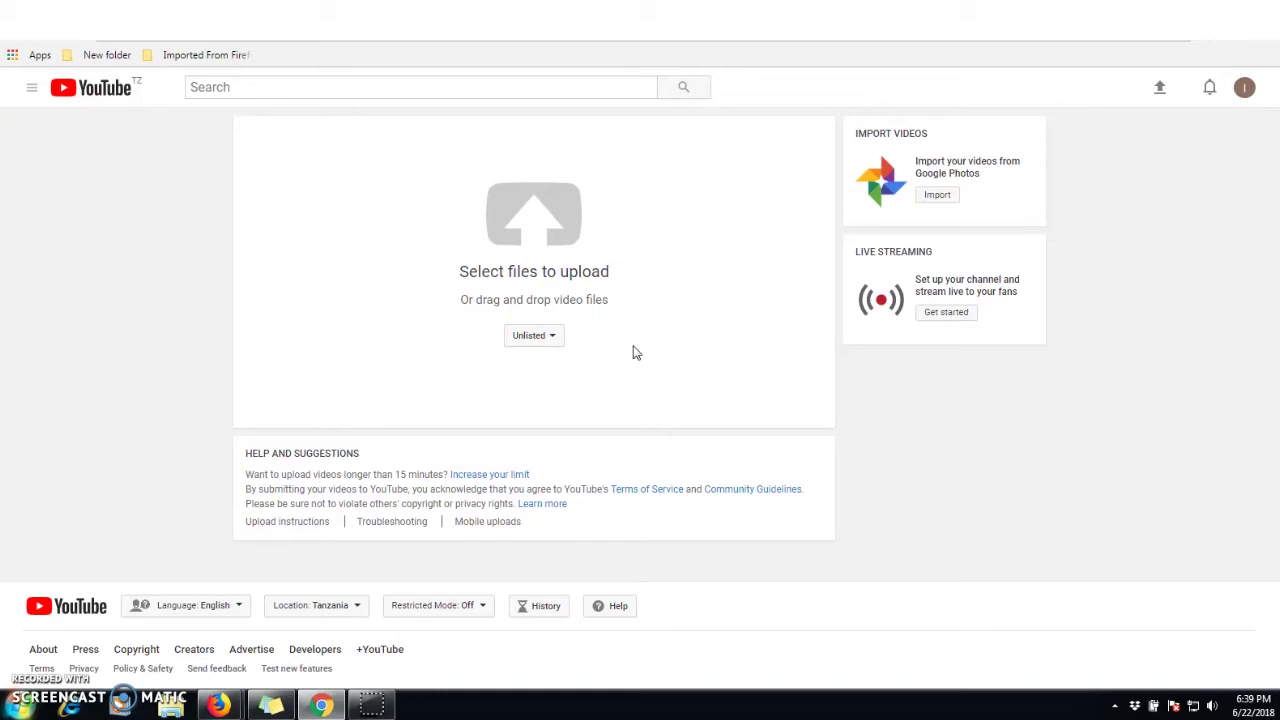
pyautogui.click(553, 338)
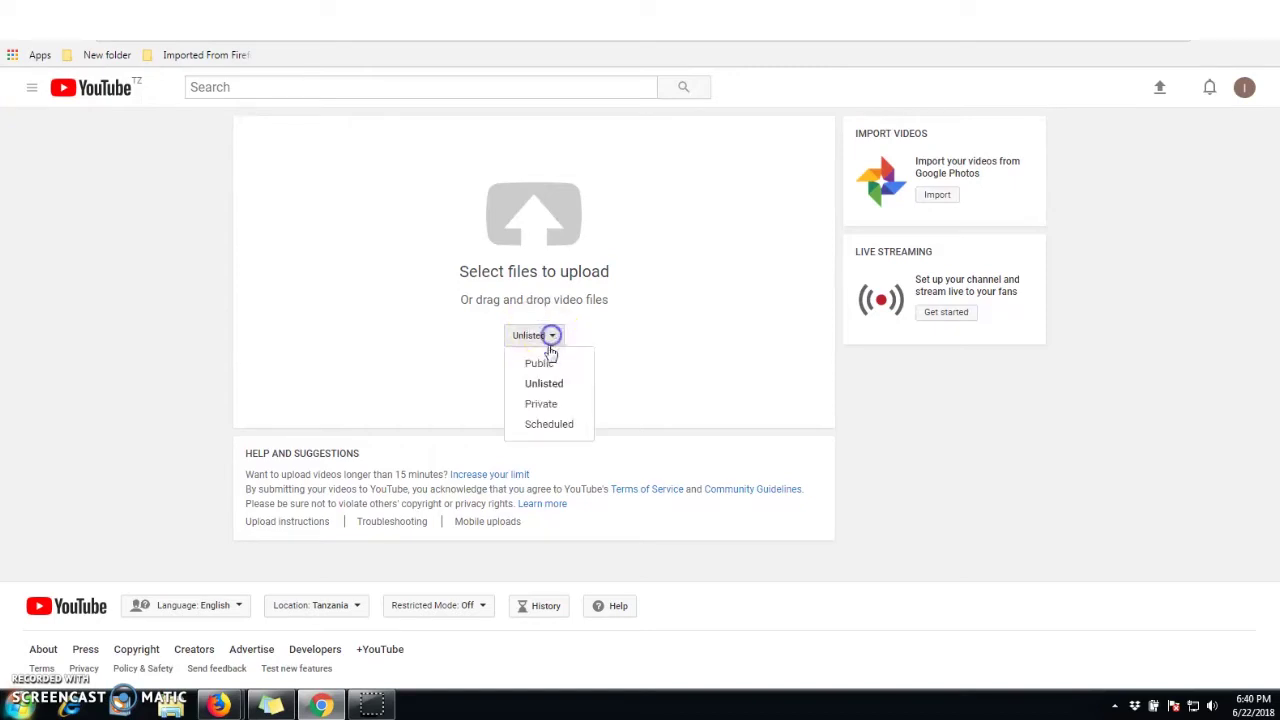
pyautogui.click(558, 427)
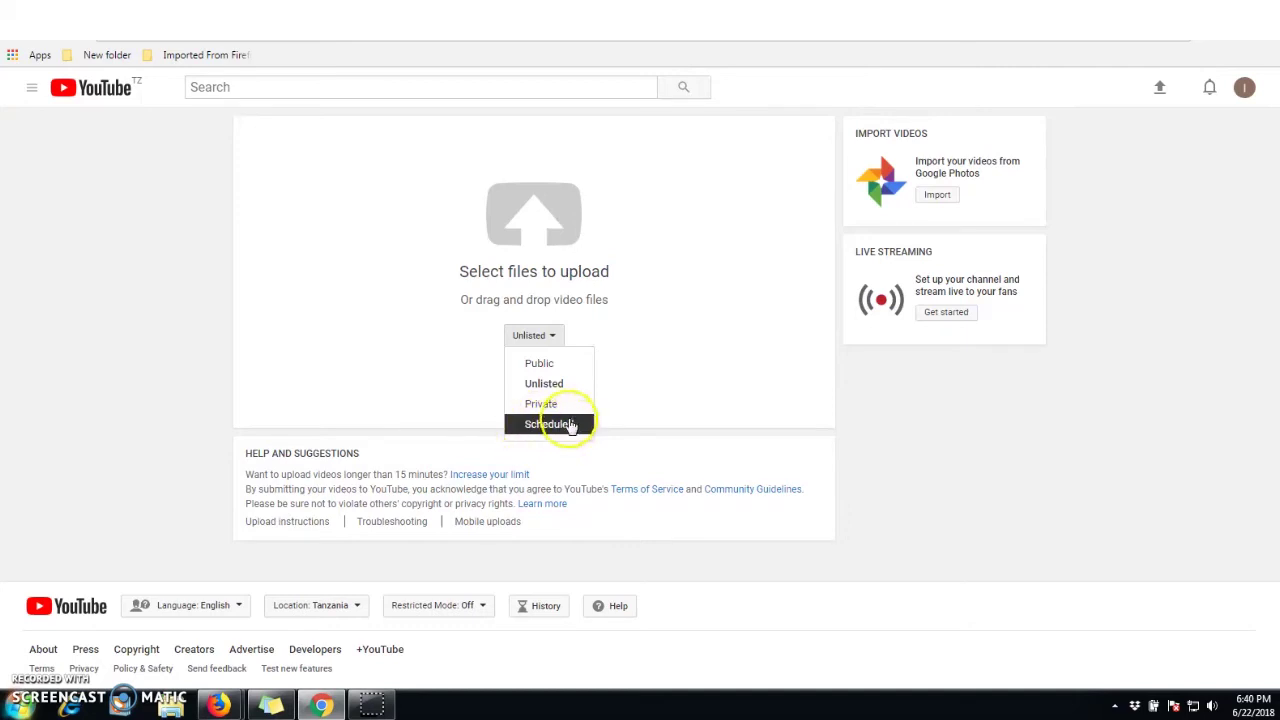
pyautogui.click(550, 428)
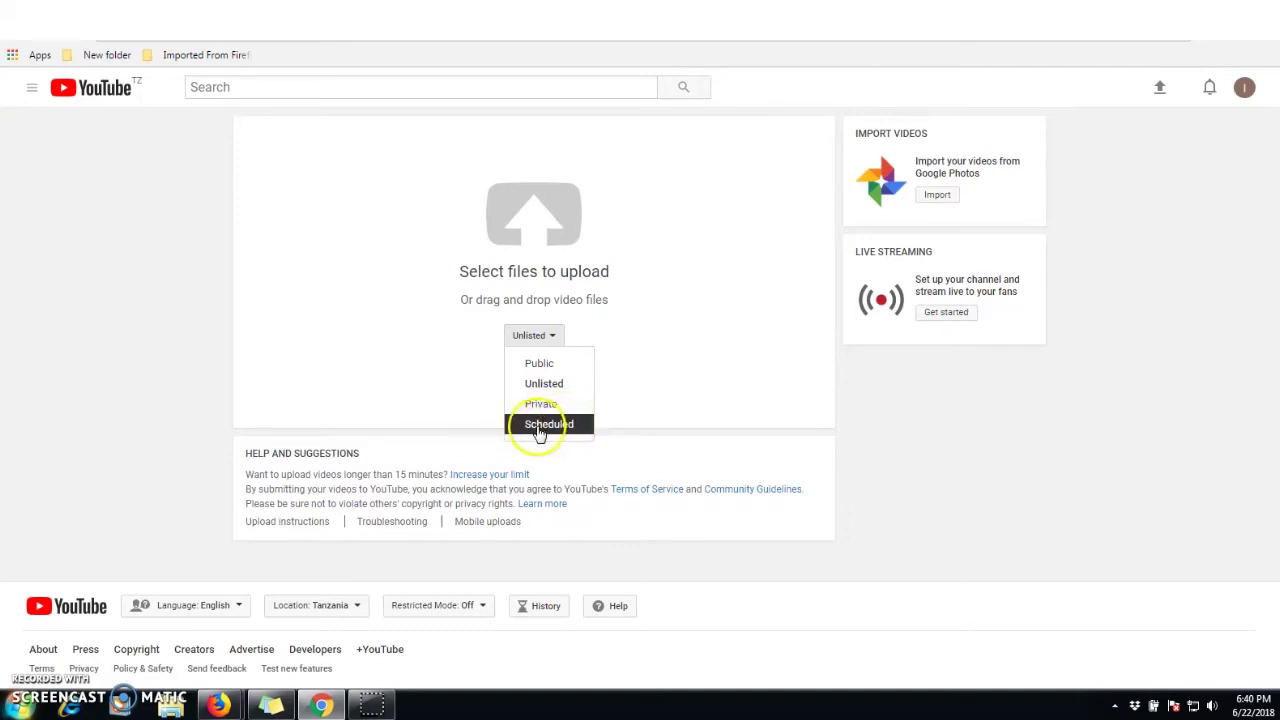
pyautogui.click(539, 364)
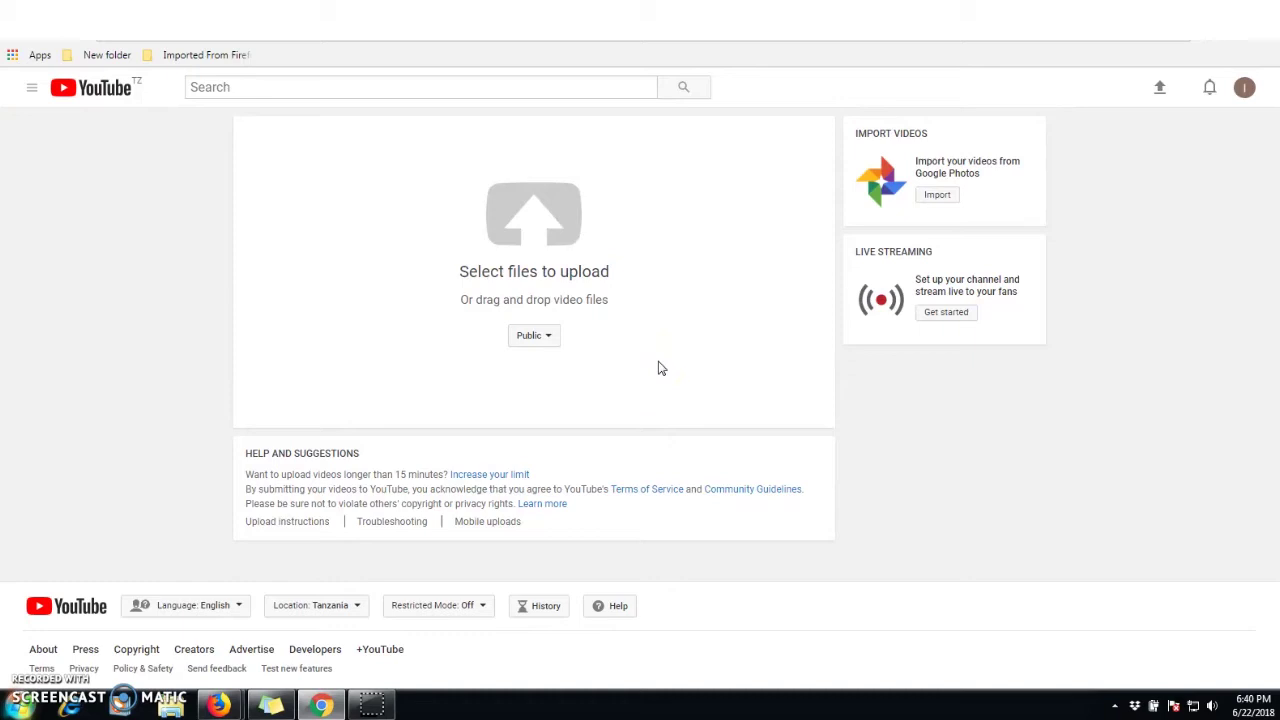
# Step: Upload 'Day 8 MOOCs for Teacher Professional Development' from the Downloads folder
pyautogui.click(540, 233)
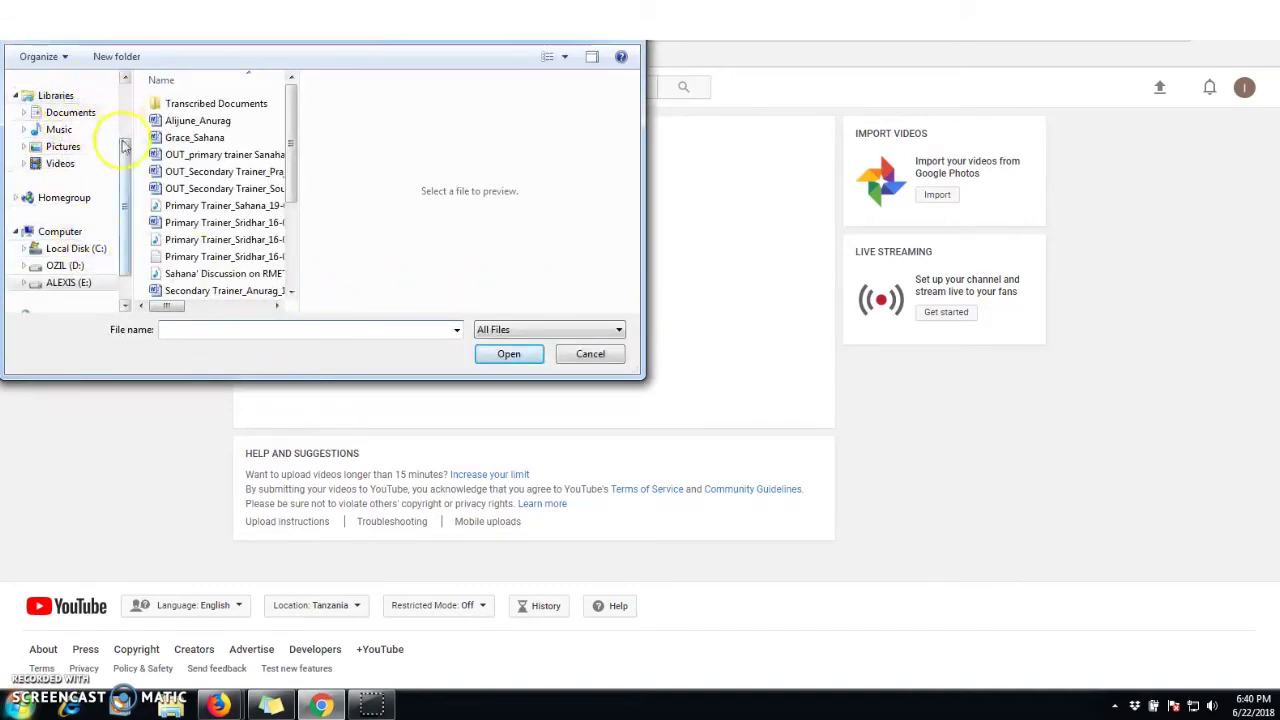
pyautogui.scroll(2, 65, 110)
pyautogui.click(63, 138)
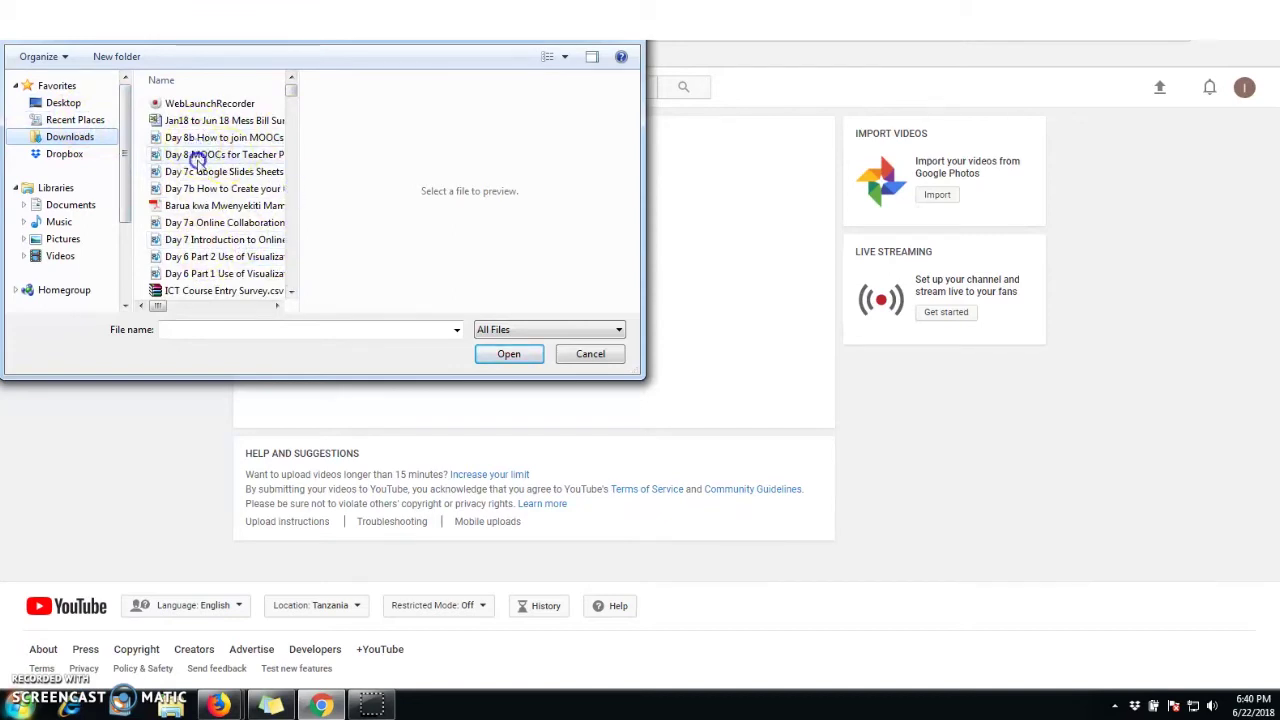
pyautogui.click(201, 157)
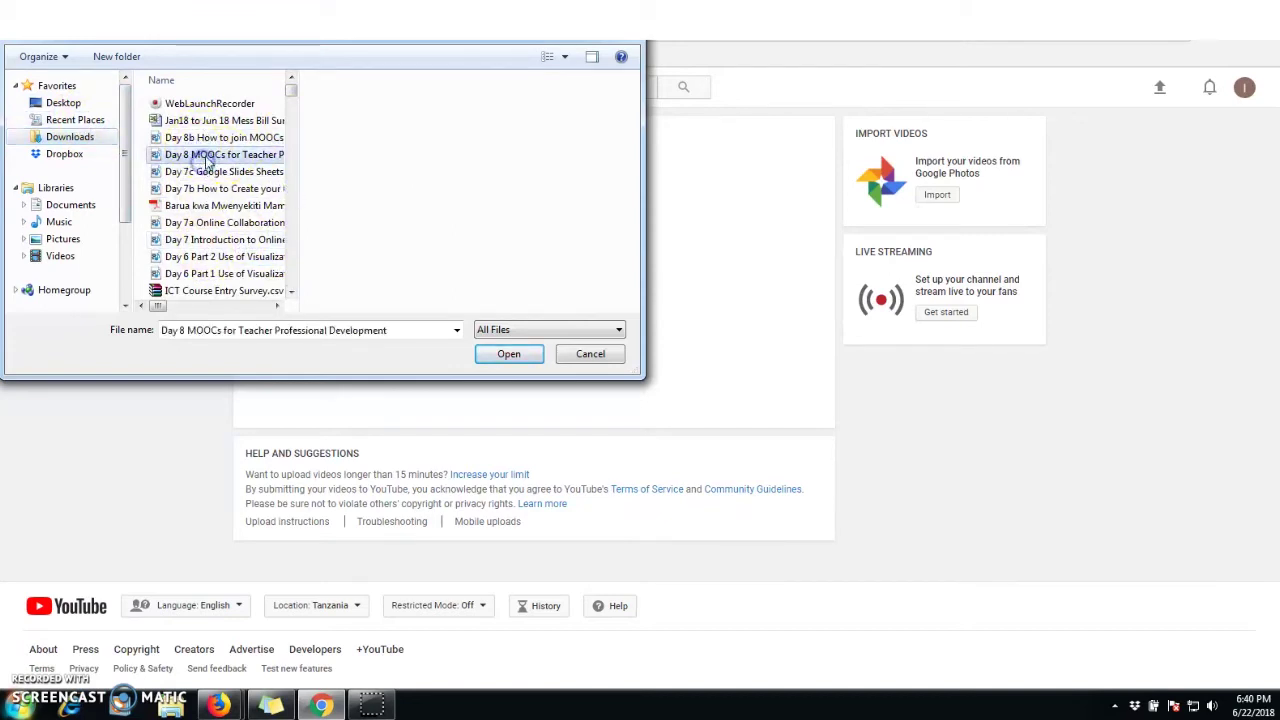
pyautogui.click(503, 356)
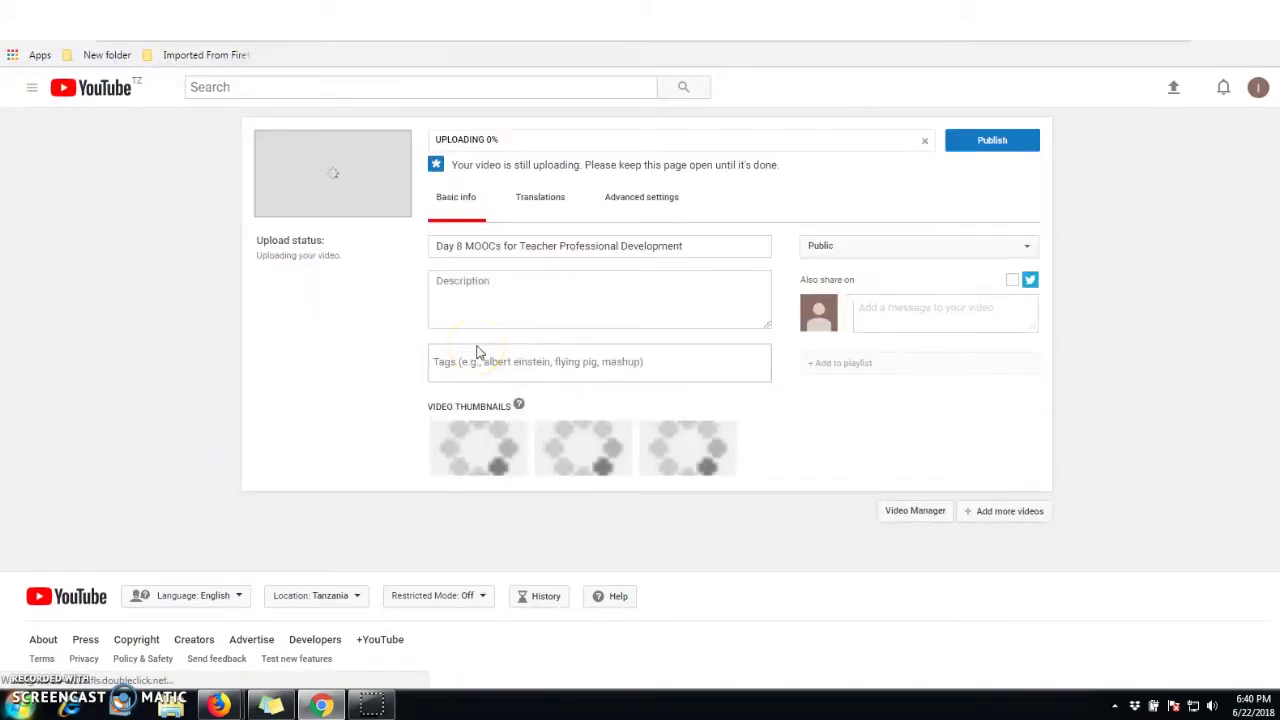
# Step: Enter the description 'This video explains about how to create MOOCs'
pyautogui.click(544, 293)
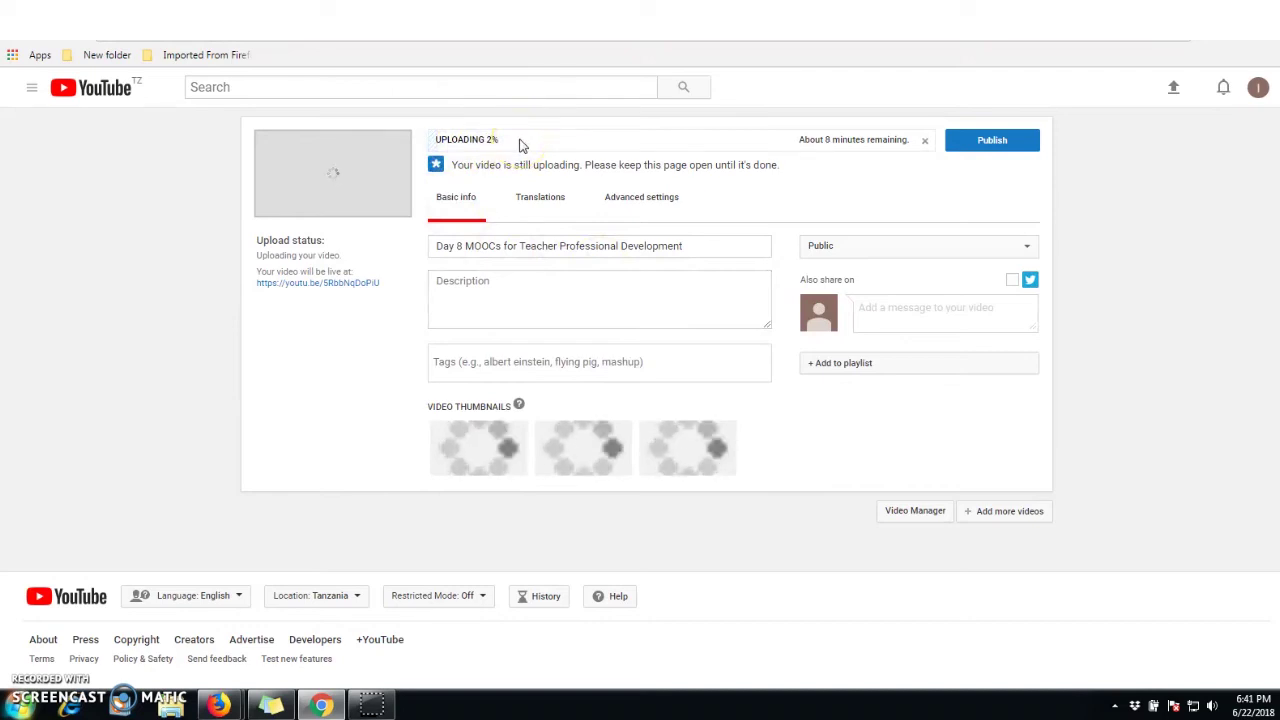
pyautogui.click(507, 279)
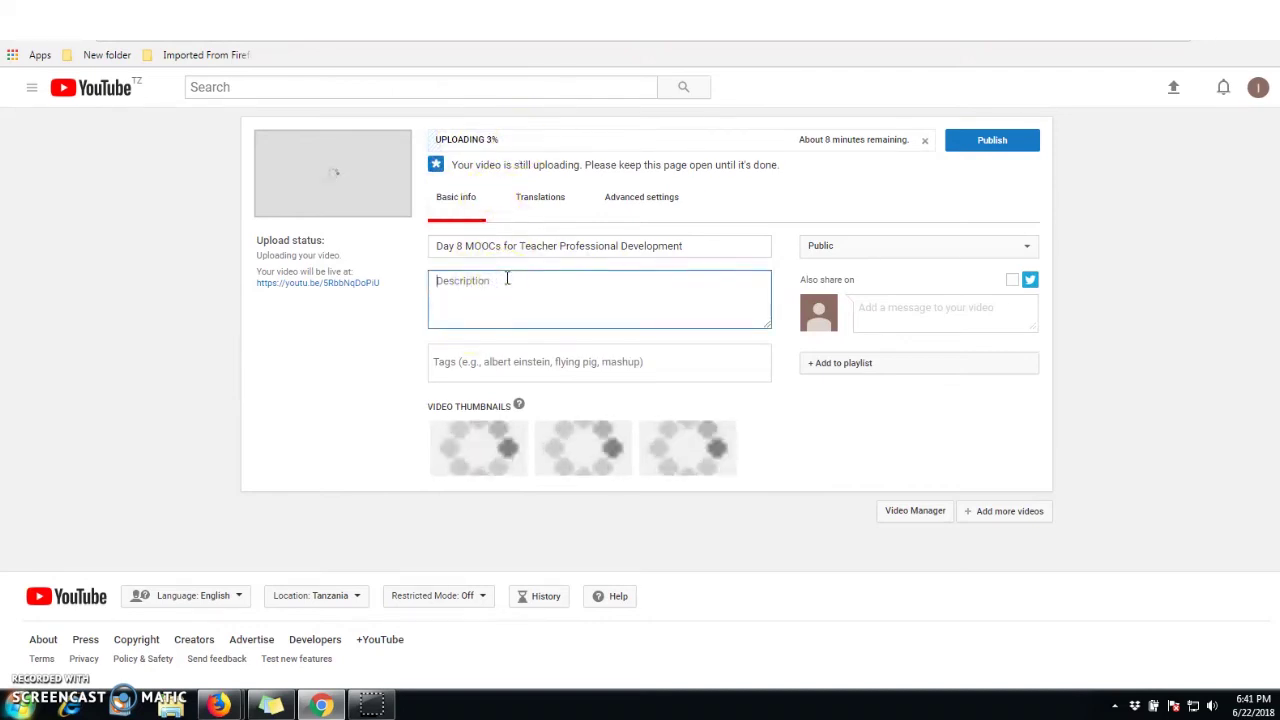
pyautogui.write('Th')
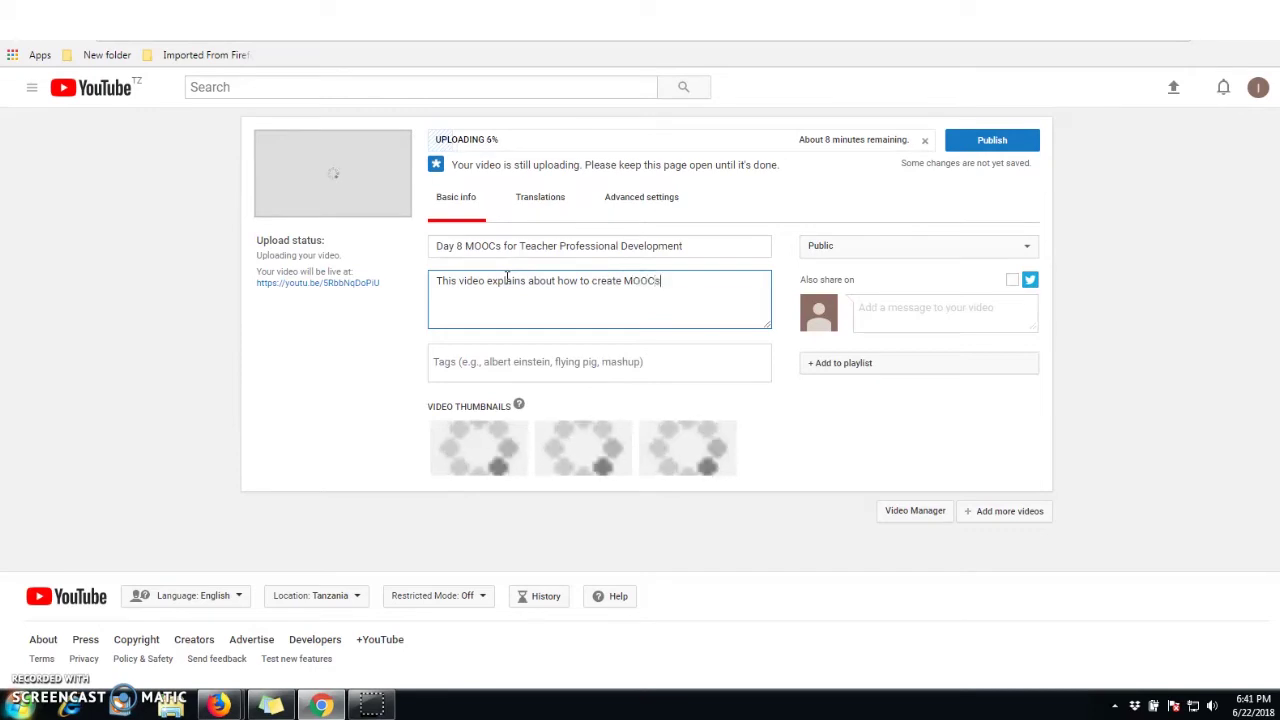
pyautogui.click(477, 364)
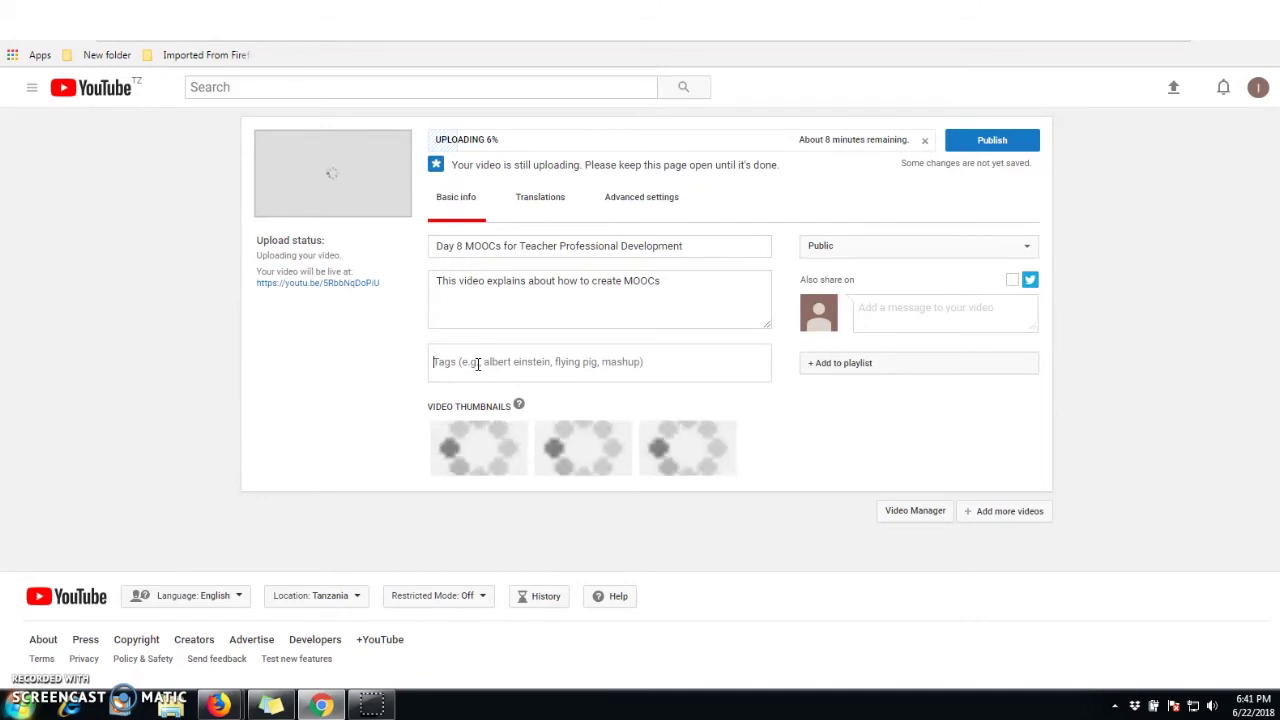
pyautogui.click(477, 364)
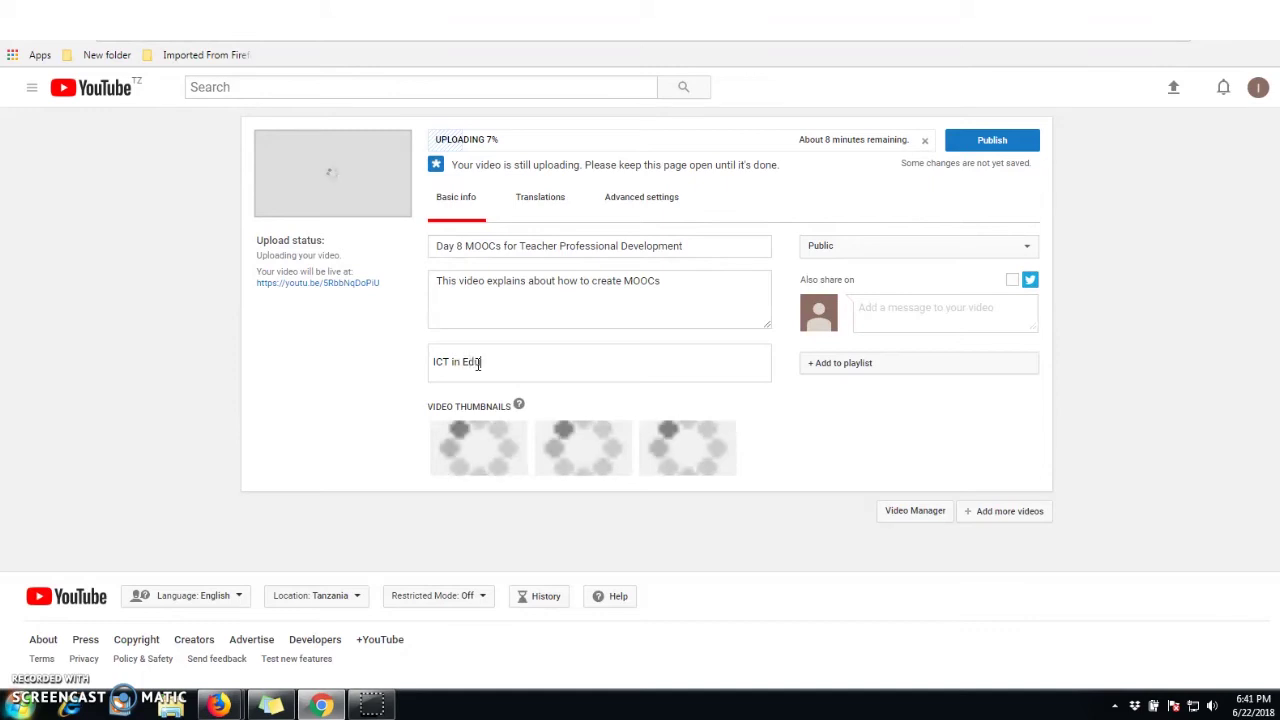
# Step: Add the tags 'ICT in Education' and 'MOOCs' to the uploading video
pyautogui.write('ICT in Education')
pyautogui.press('Return')
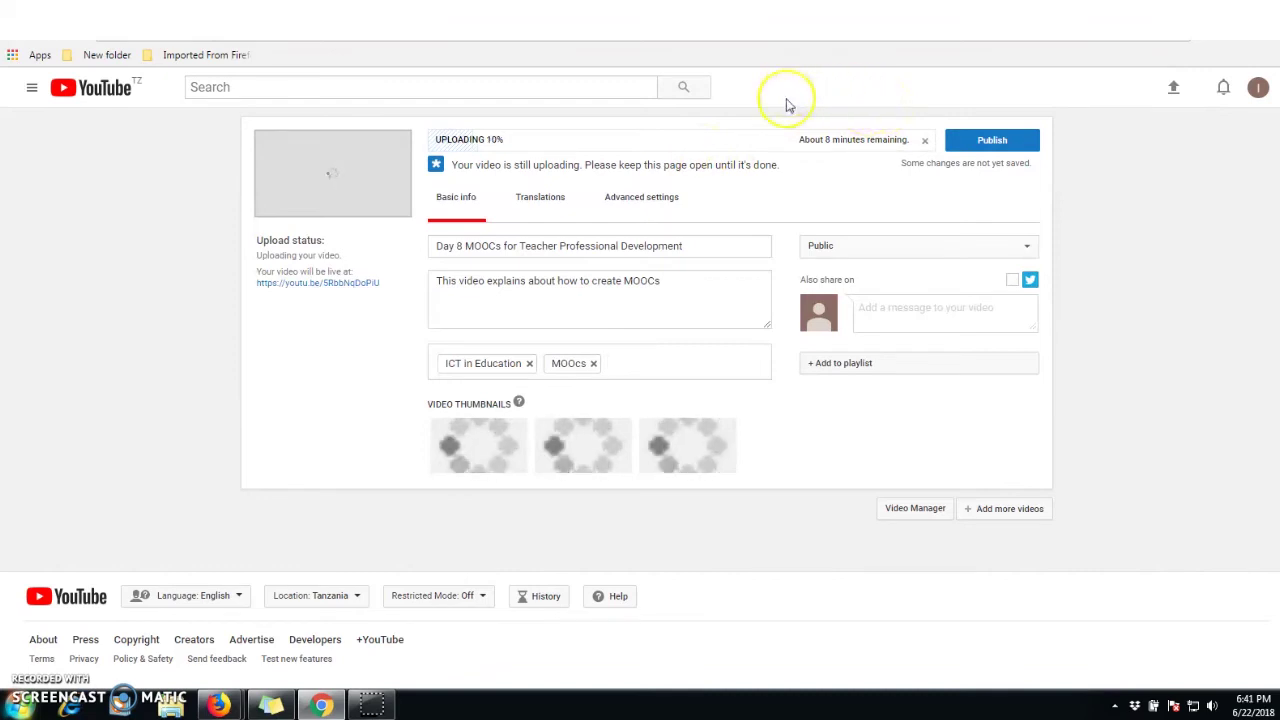
pyautogui.click(980, 143)
pyautogui.click(434, 546)
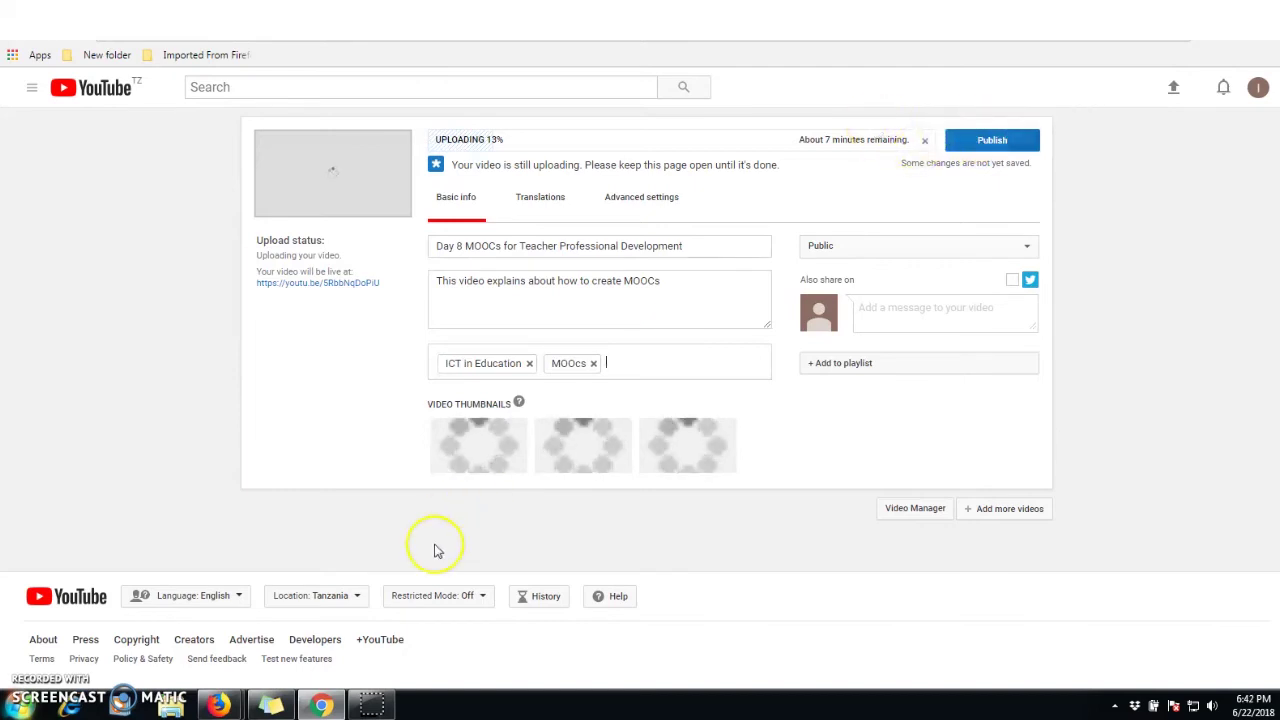
pyautogui.click(220, 706)
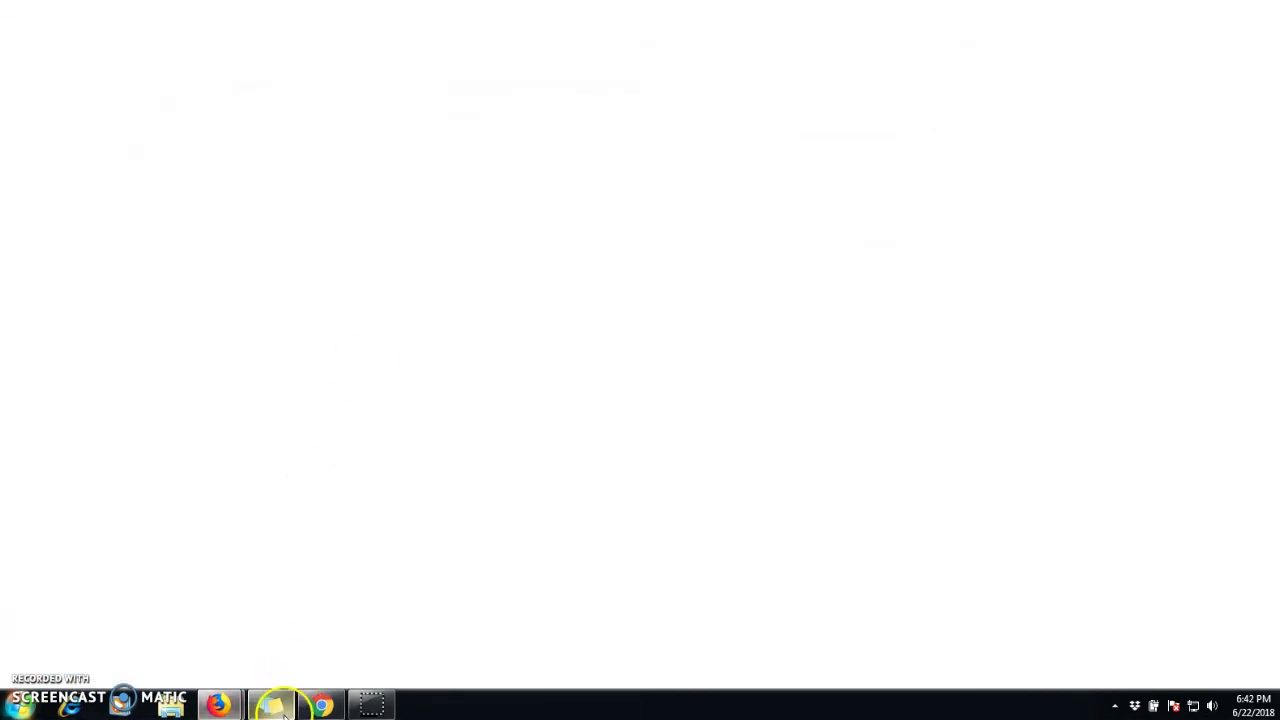
pyautogui.click(289, 665)
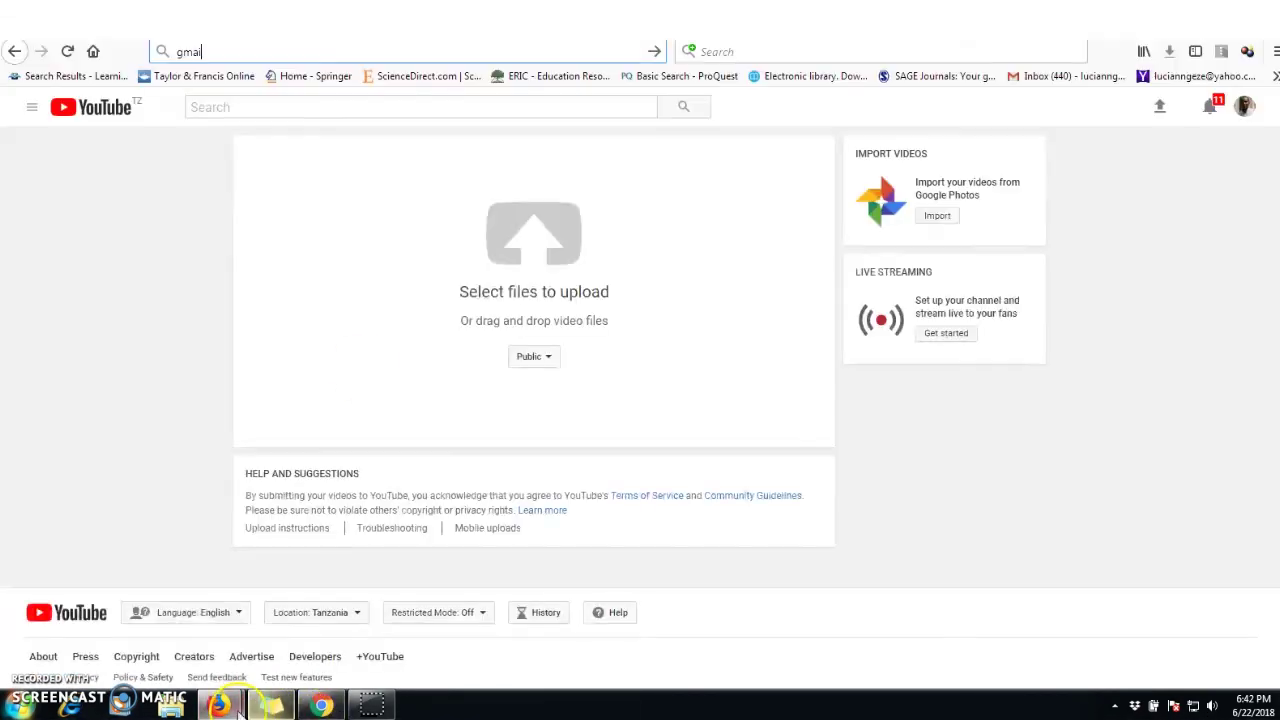
pyautogui.click(103, 113)
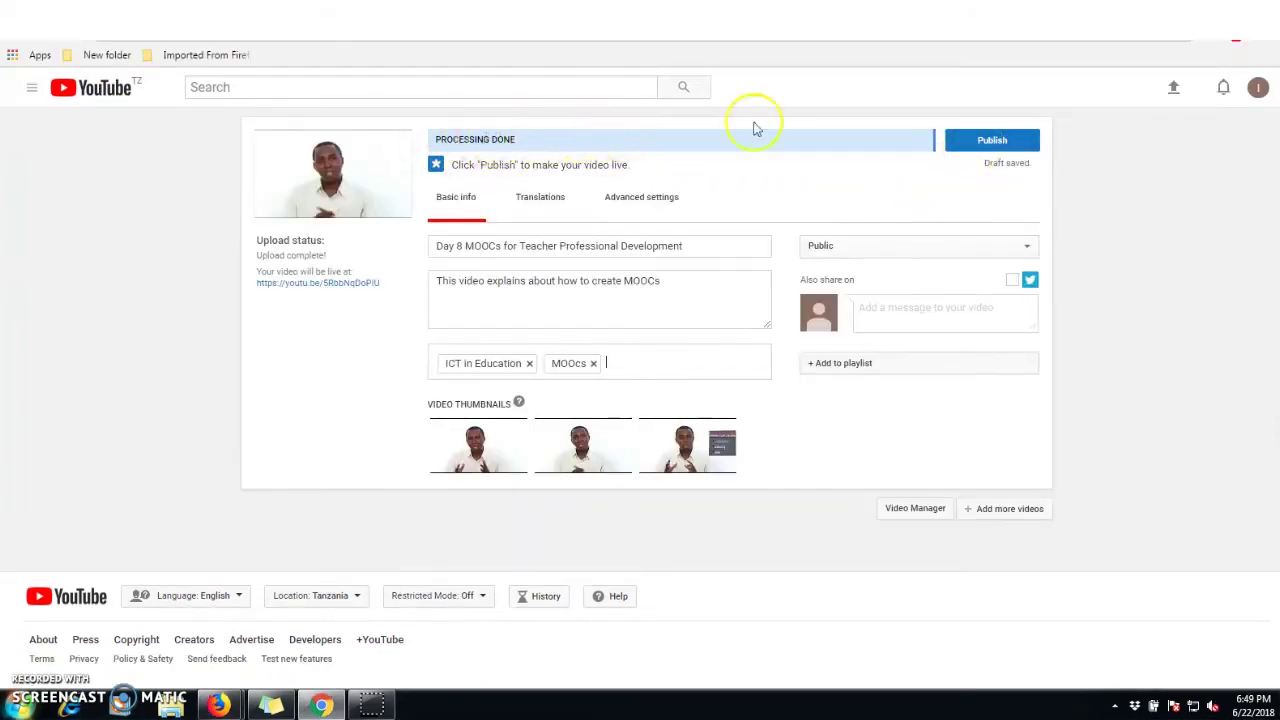
# Step: Pick the first of the auto-generated frames as the video's thumbnail
pyautogui.moveTo(473, 457)
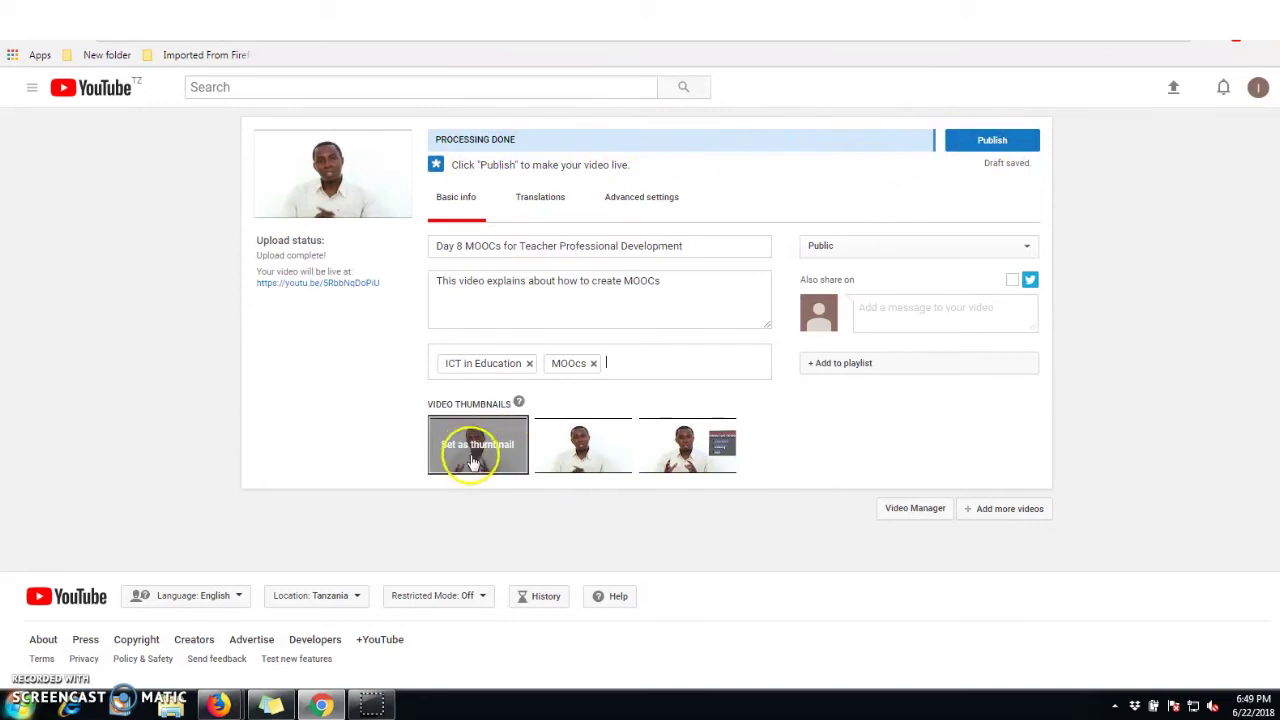
pyautogui.moveTo(577, 457)
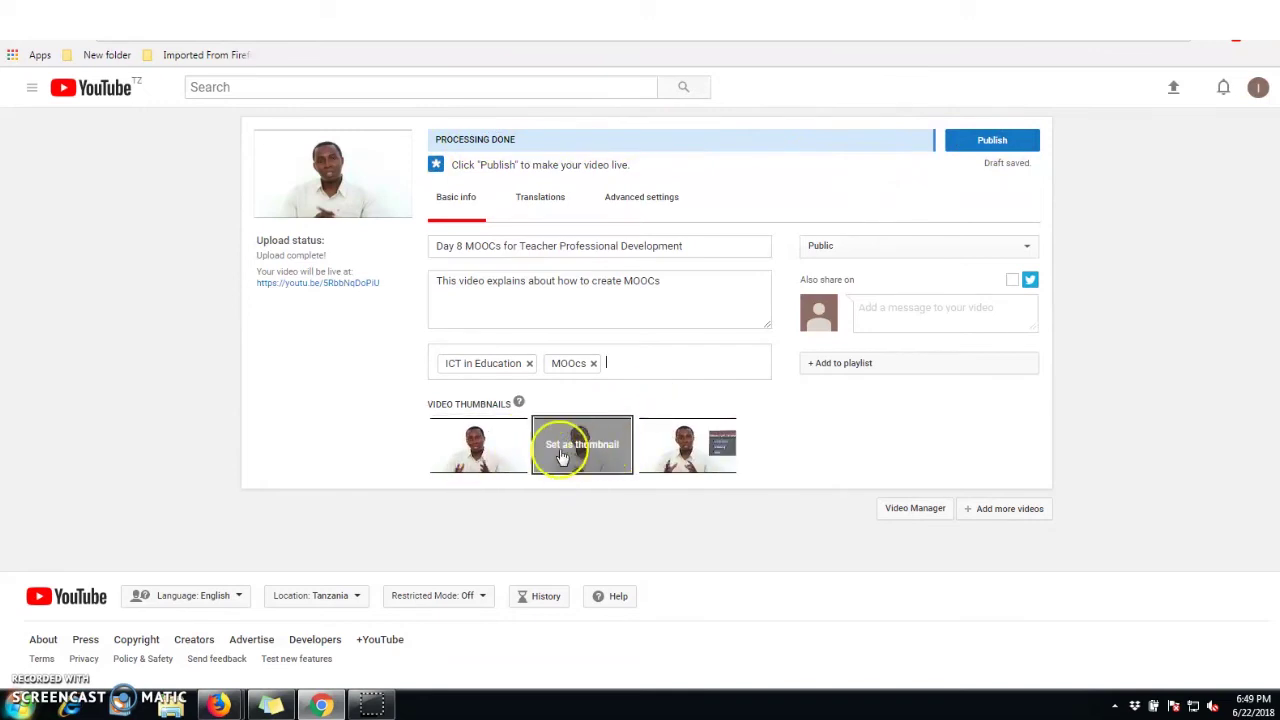
pyautogui.moveTo(697, 457)
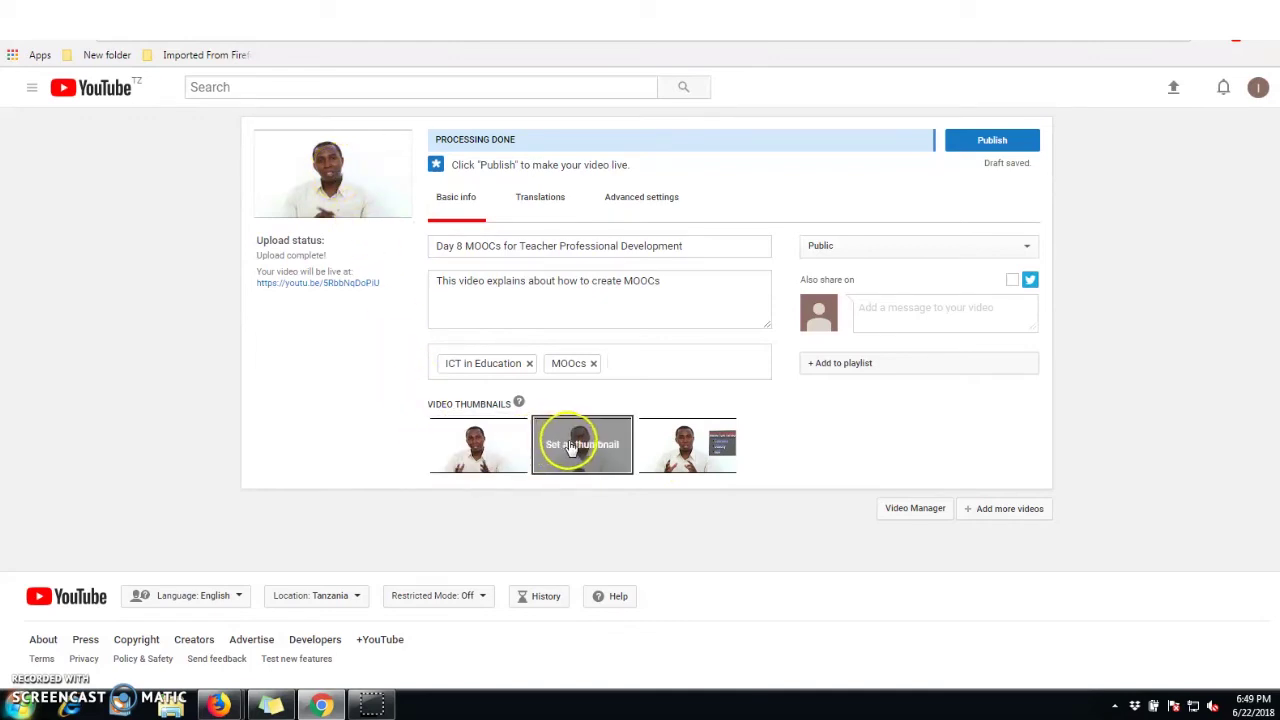
pyautogui.click(500, 447)
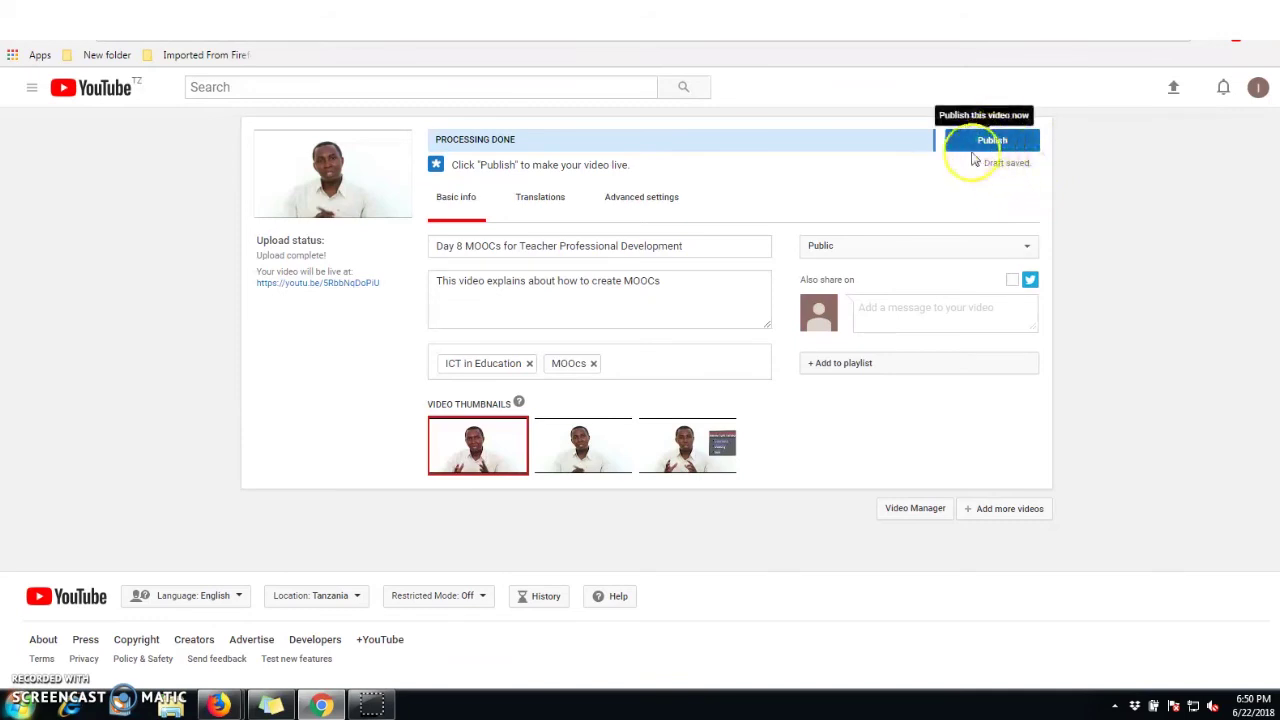
pyautogui.click(888, 252)
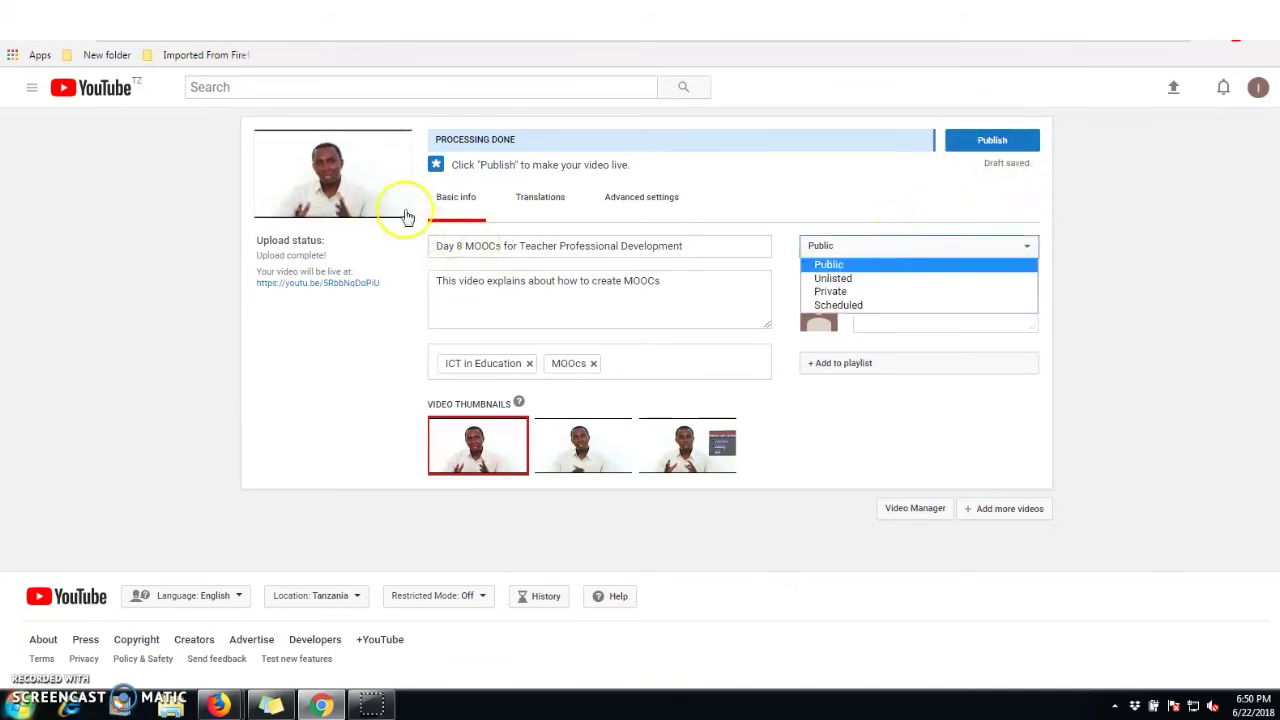
# Step: Keep the video's privacy at Public, then move through Translations to the Advanced settings
pyautogui.click(834, 266)
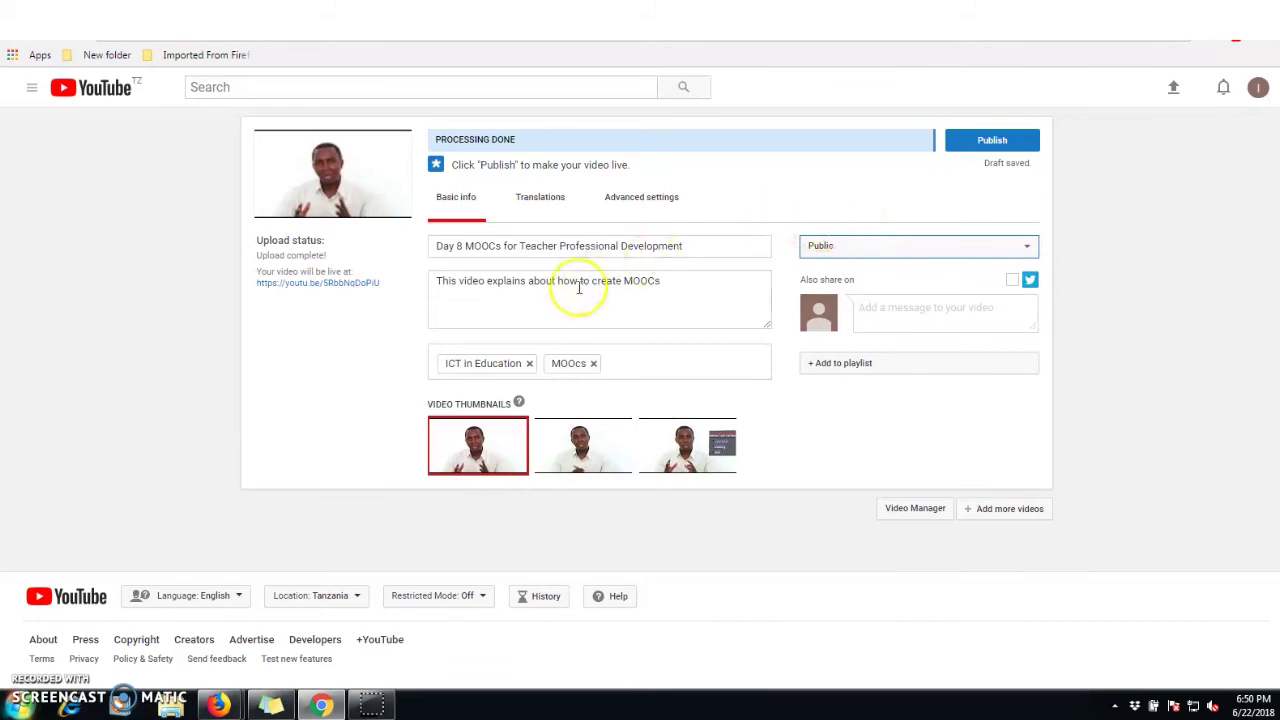
pyautogui.click(554, 204)
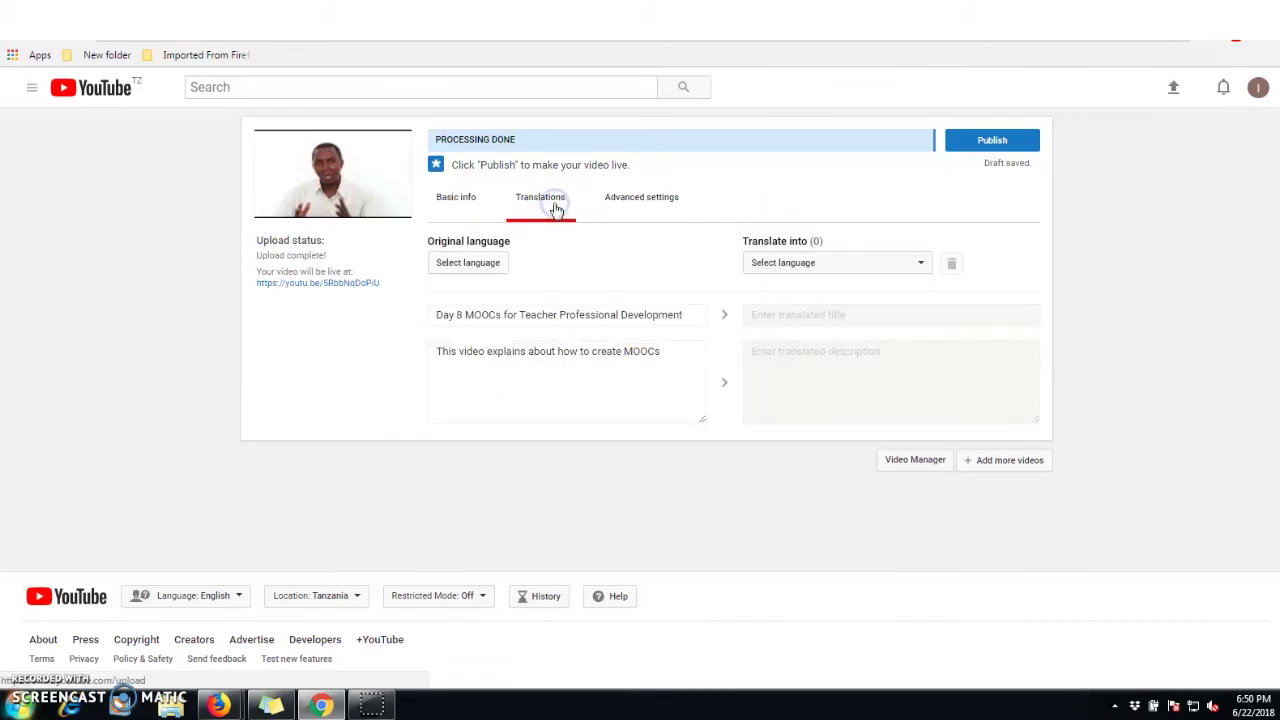
pyautogui.click(632, 204)
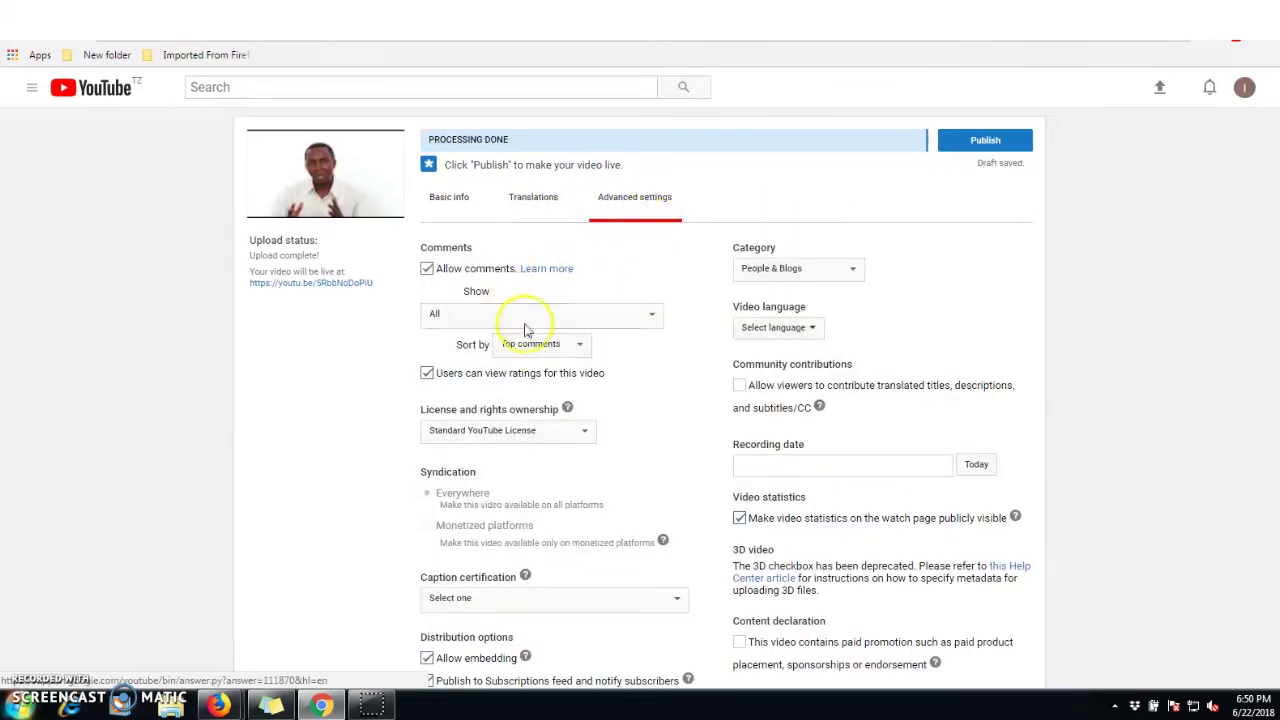
# Step: Try the Creative Commons - Attribution licence, then return it to Standard YouTube License
pyautogui.click(585, 432)
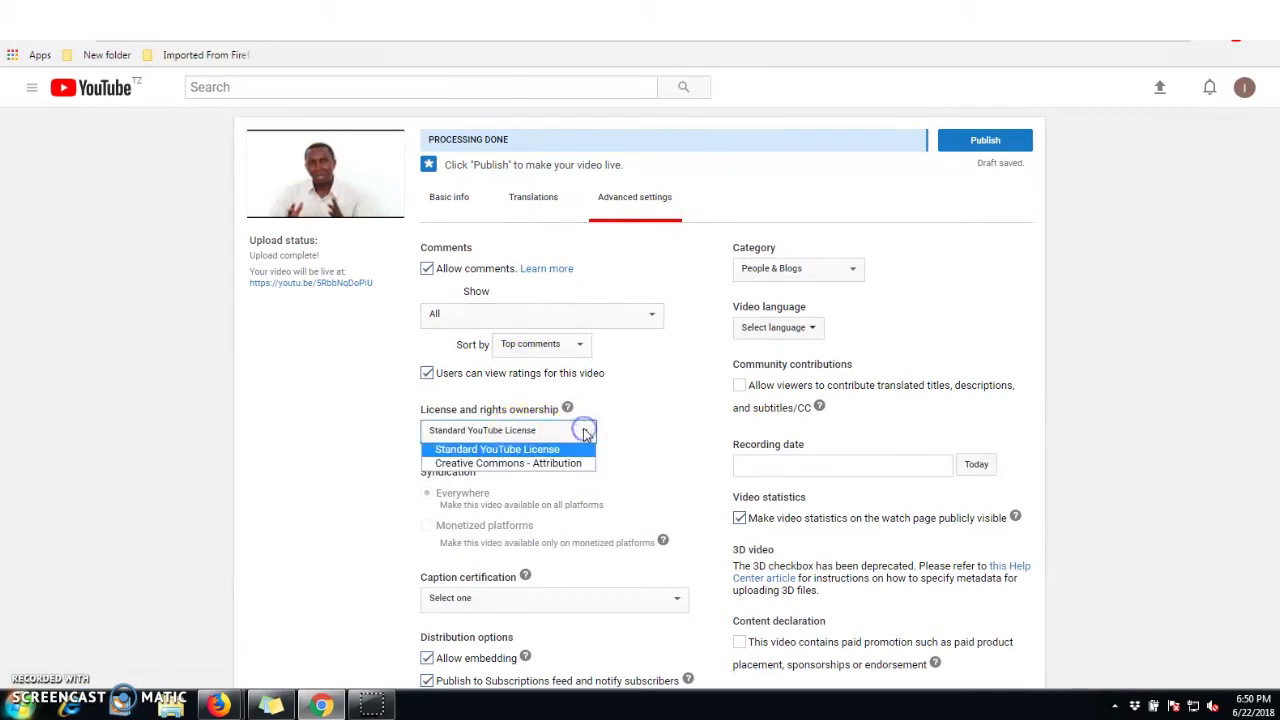
pyautogui.click(521, 464)
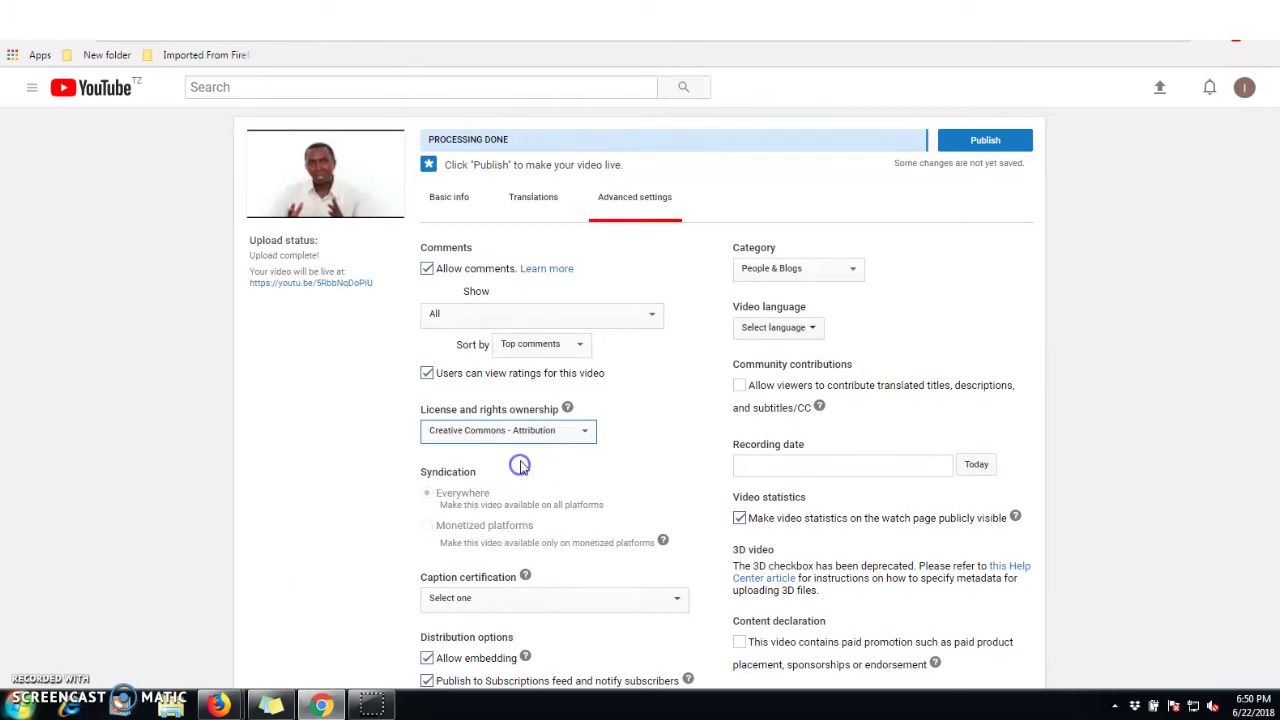
pyautogui.click(570, 442)
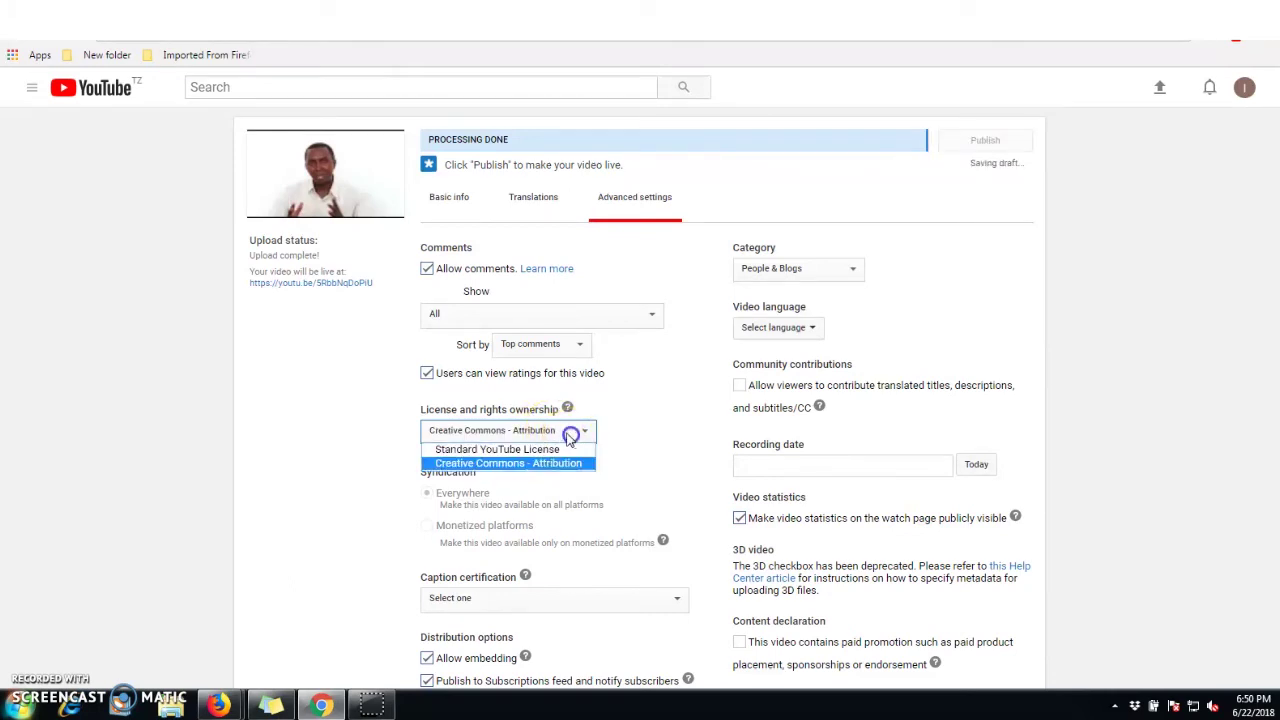
pyautogui.click(527, 450)
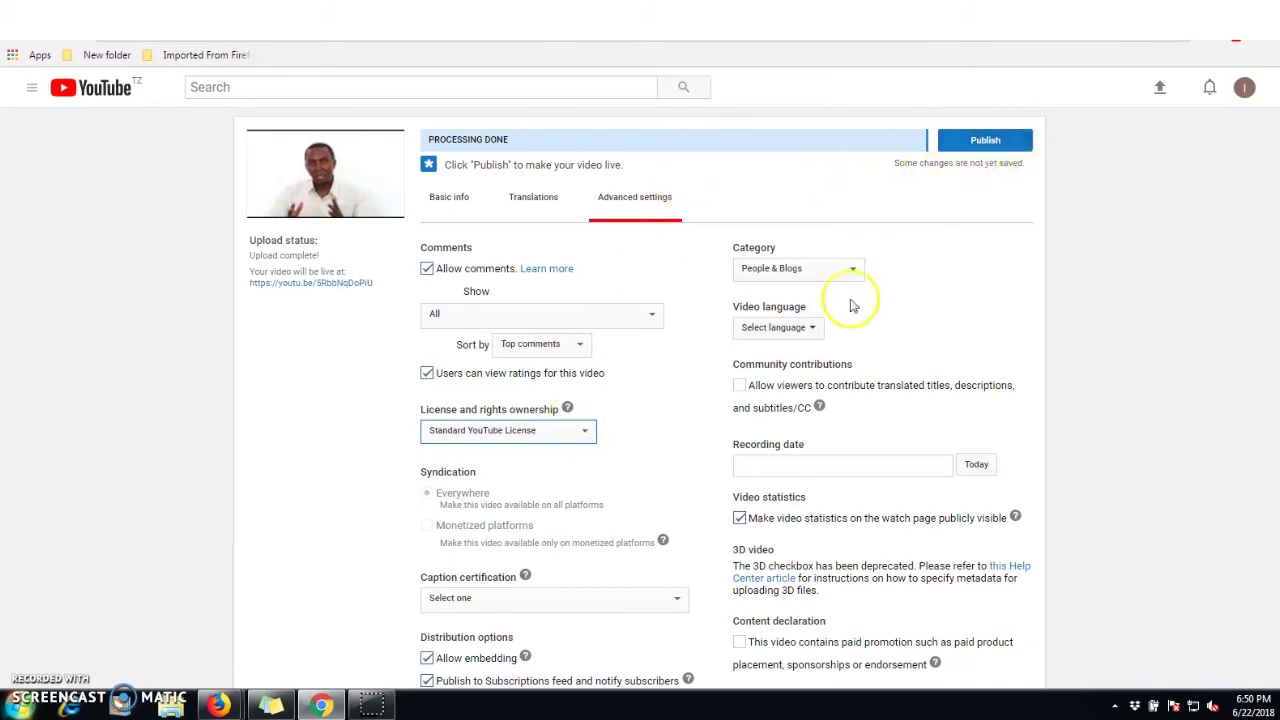
# Step: Set the video language to English and category to Education, then publish the video
pyautogui.click(801, 335)
pyautogui.click(774, 354)
pyautogui.click(808, 278)
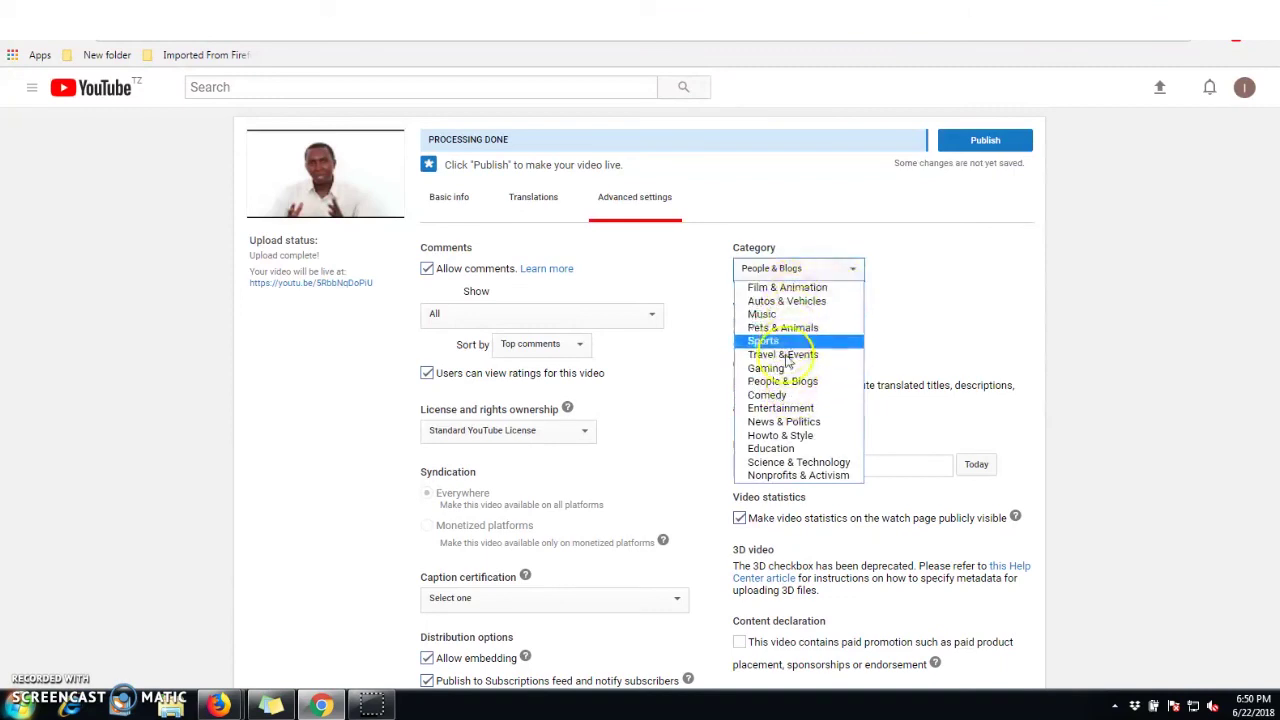
pyautogui.click(772, 448)
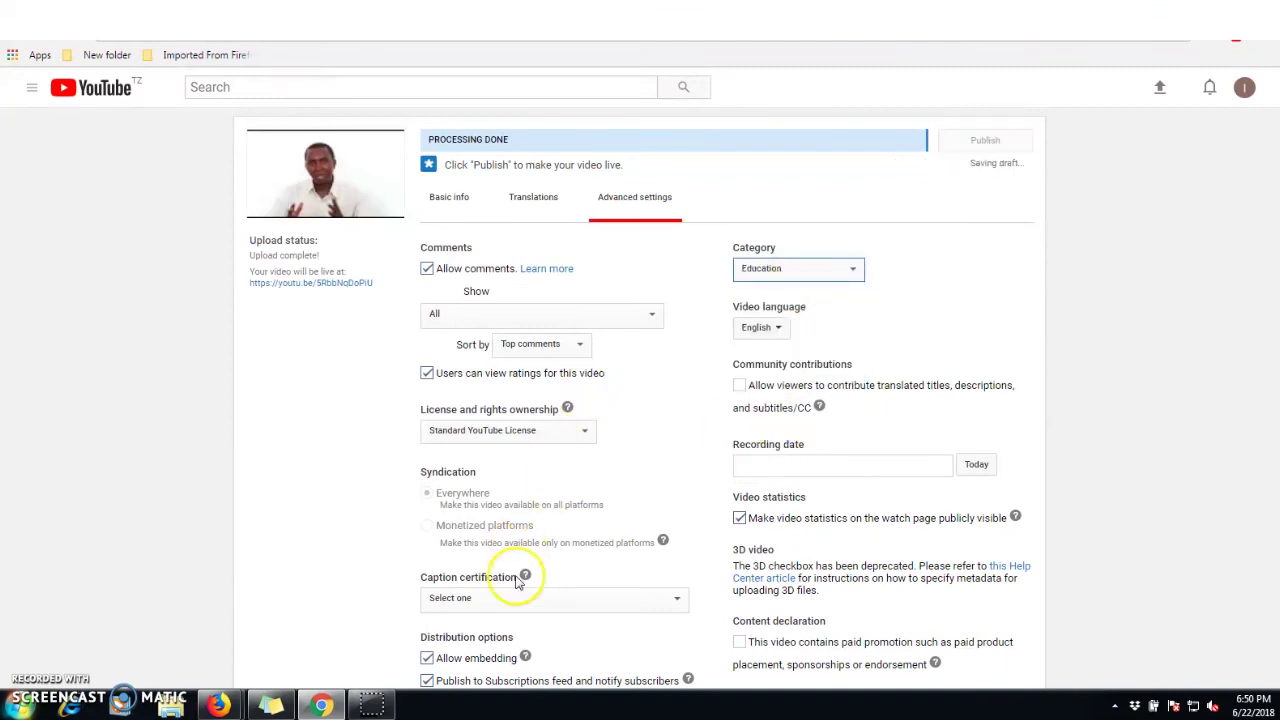
pyautogui.scroll(-2, 537, 560)
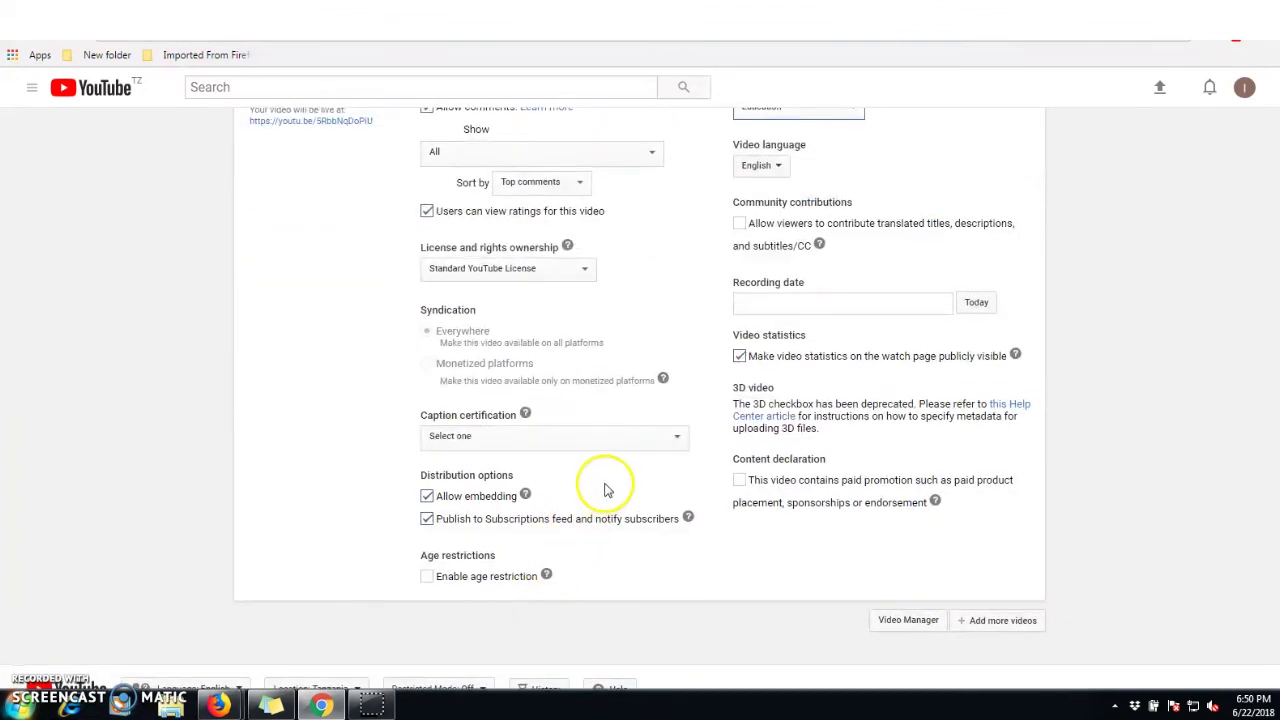
pyautogui.scroll(2, 660, 381)
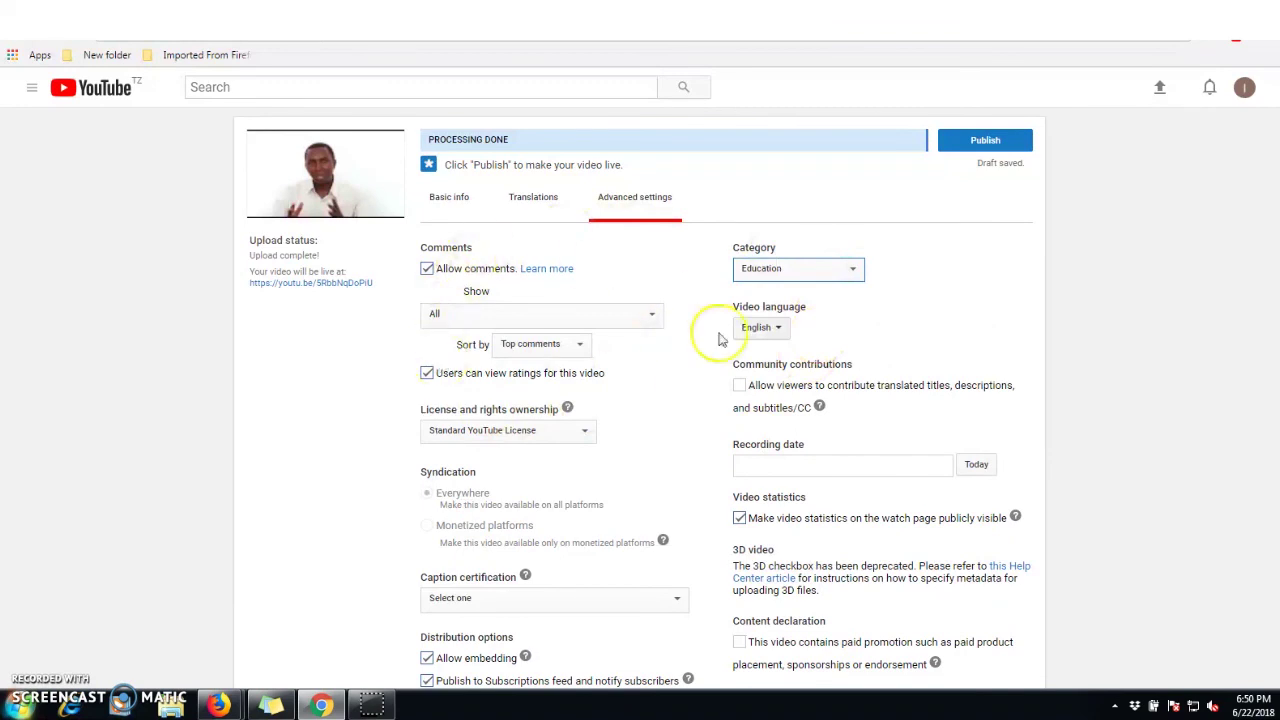
pyautogui.click(985, 140)
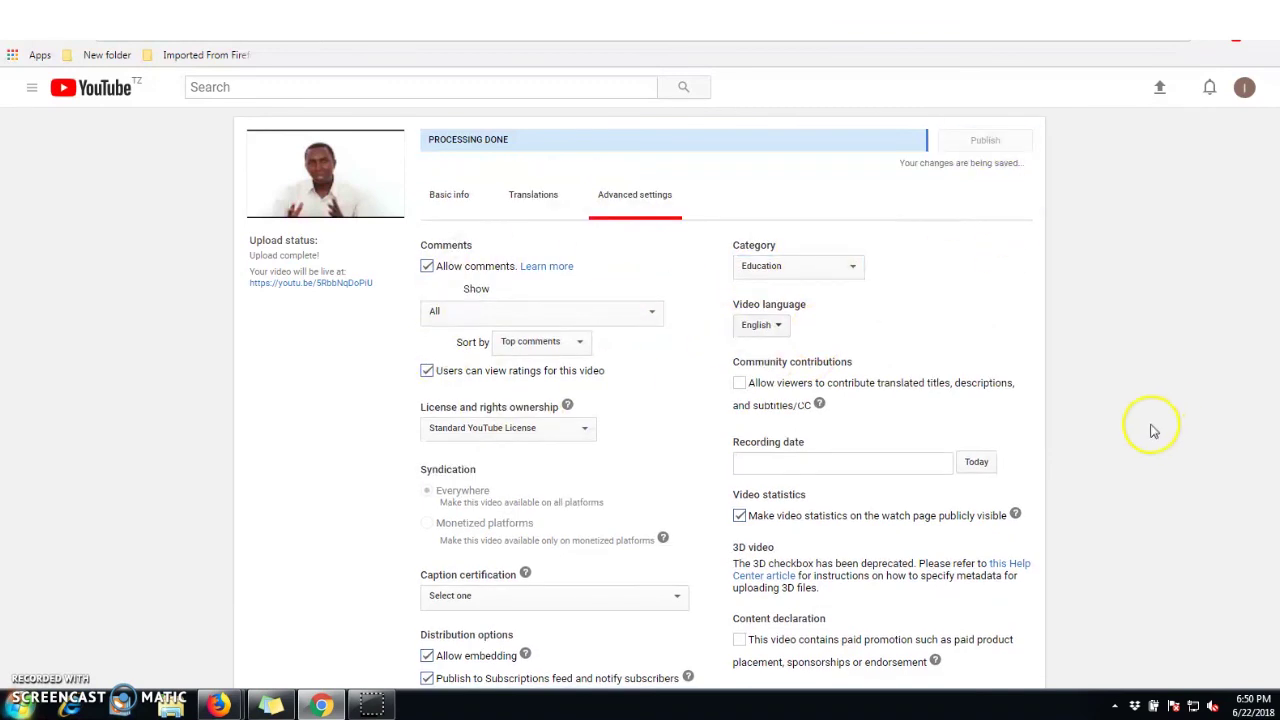
# Step: Finish publishing, play 'Day 8 MOOCs for Teacher Professional Development' on its watch page, and select its title
pyautogui.click(969, 147)
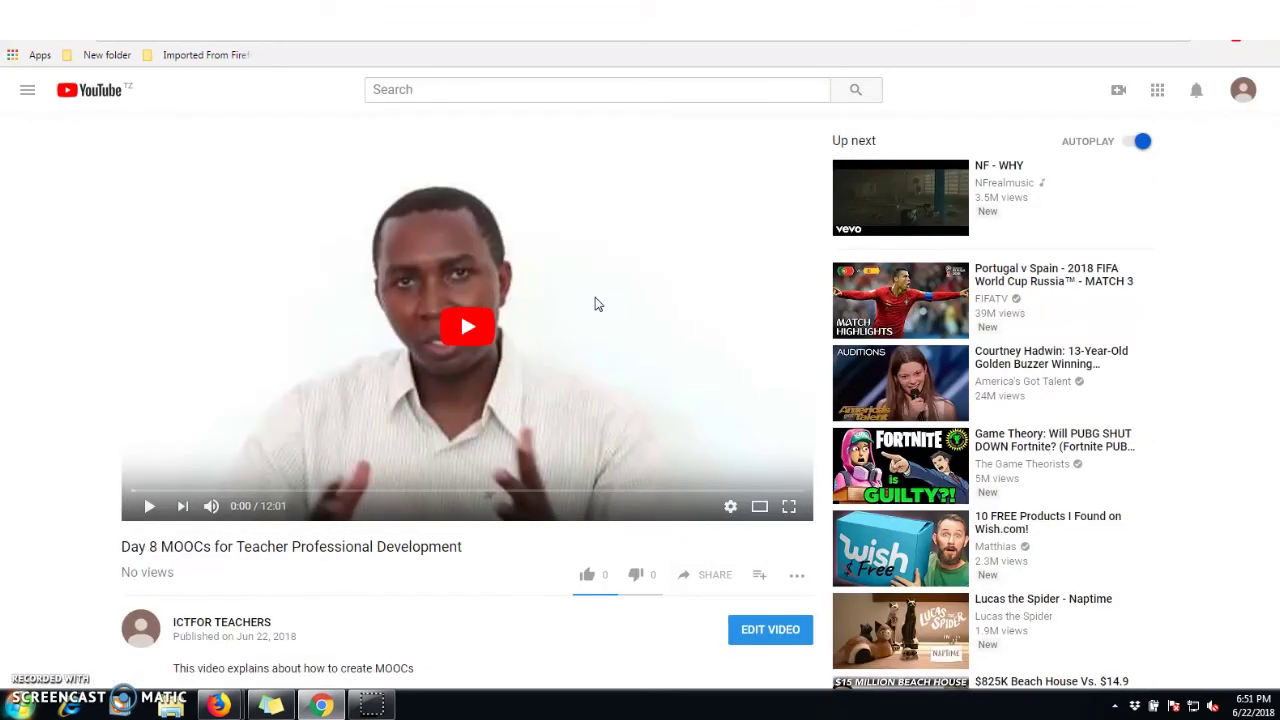
pyautogui.click(628, 333)
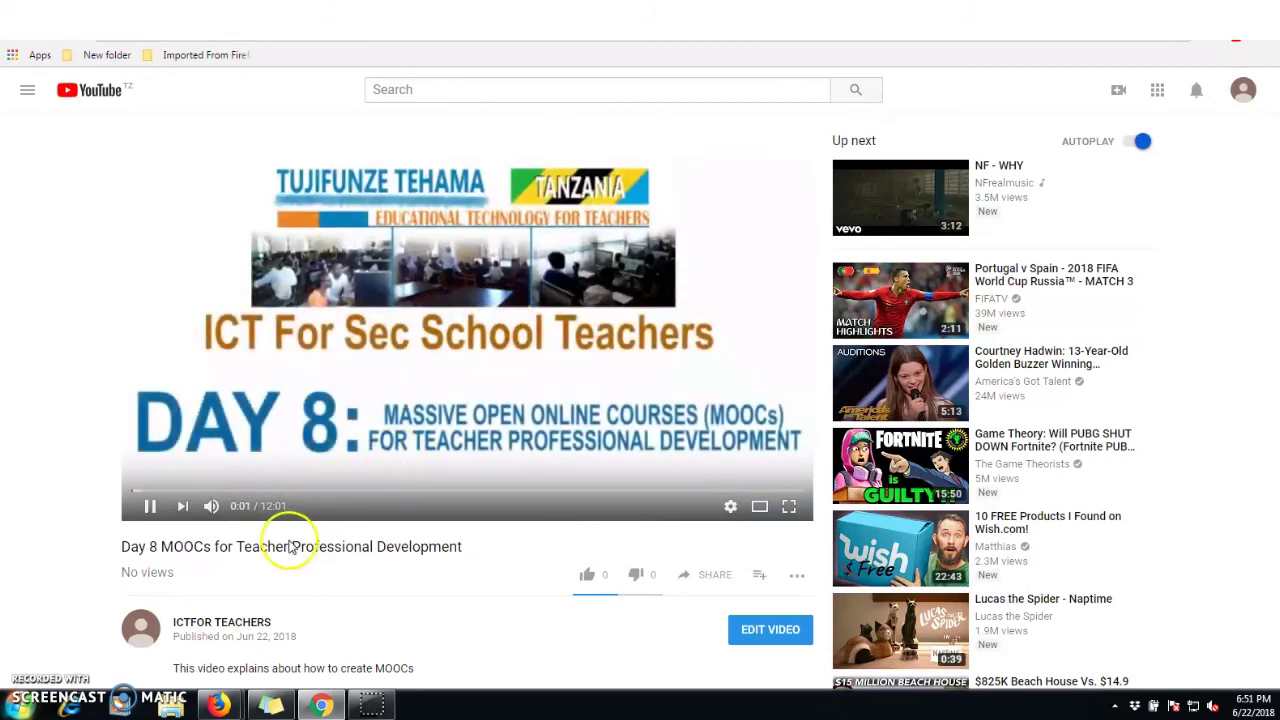
pyautogui.moveTo(444, 547); pyautogui.dragTo(118, 549)
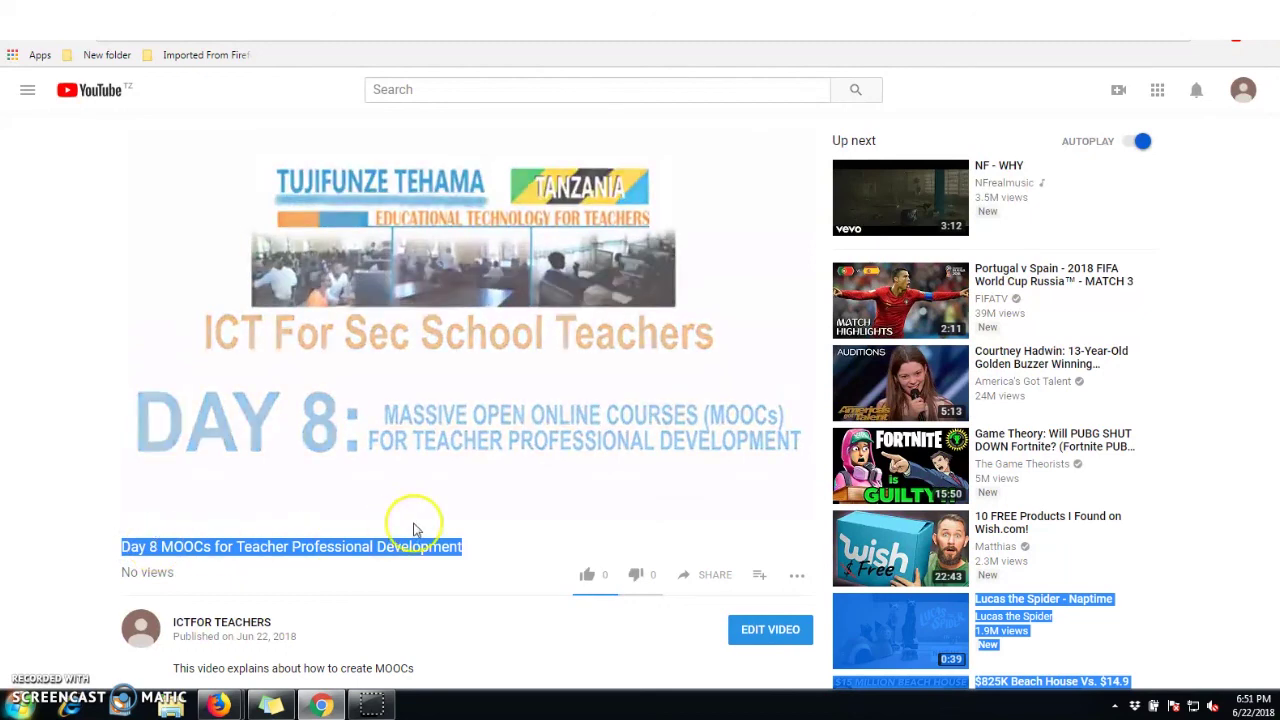
# Step: Copy the video's youtu.be share link from the Share dialog, then close the dialog
pyautogui.click(711, 577)
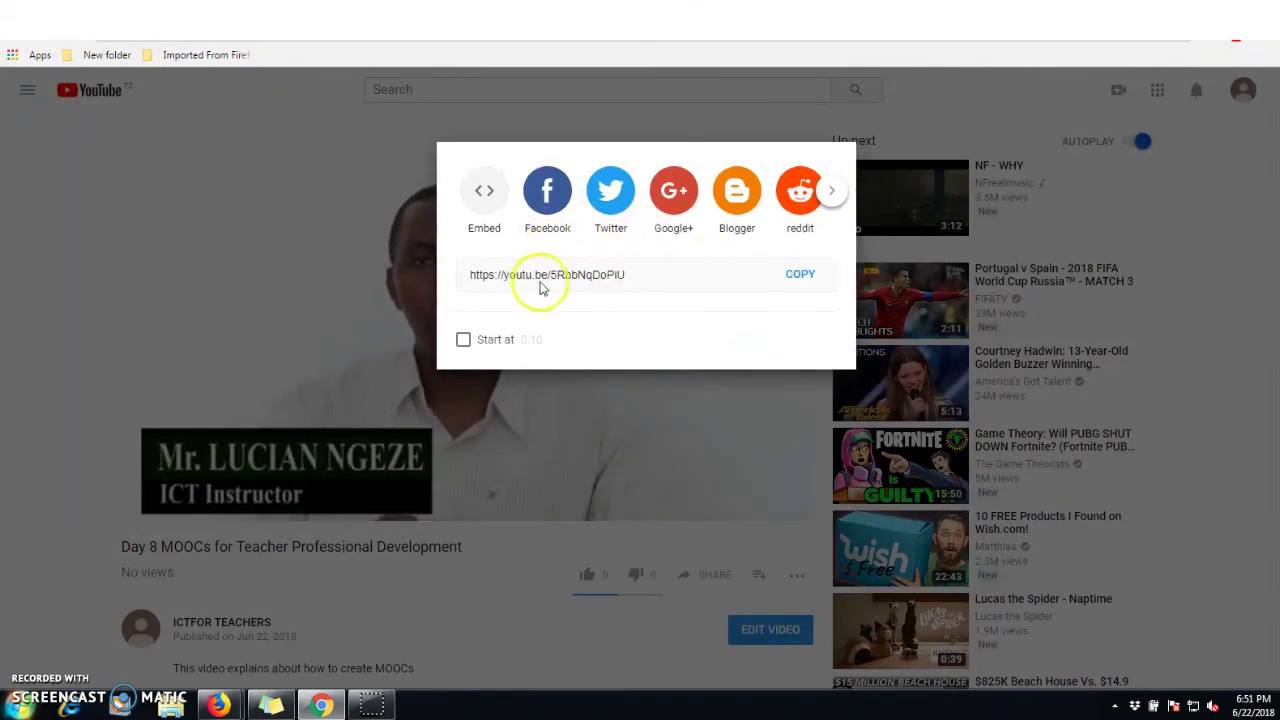
pyautogui.moveTo(628, 275); pyautogui.dragTo(449, 277)
pyautogui.click(489, 274)
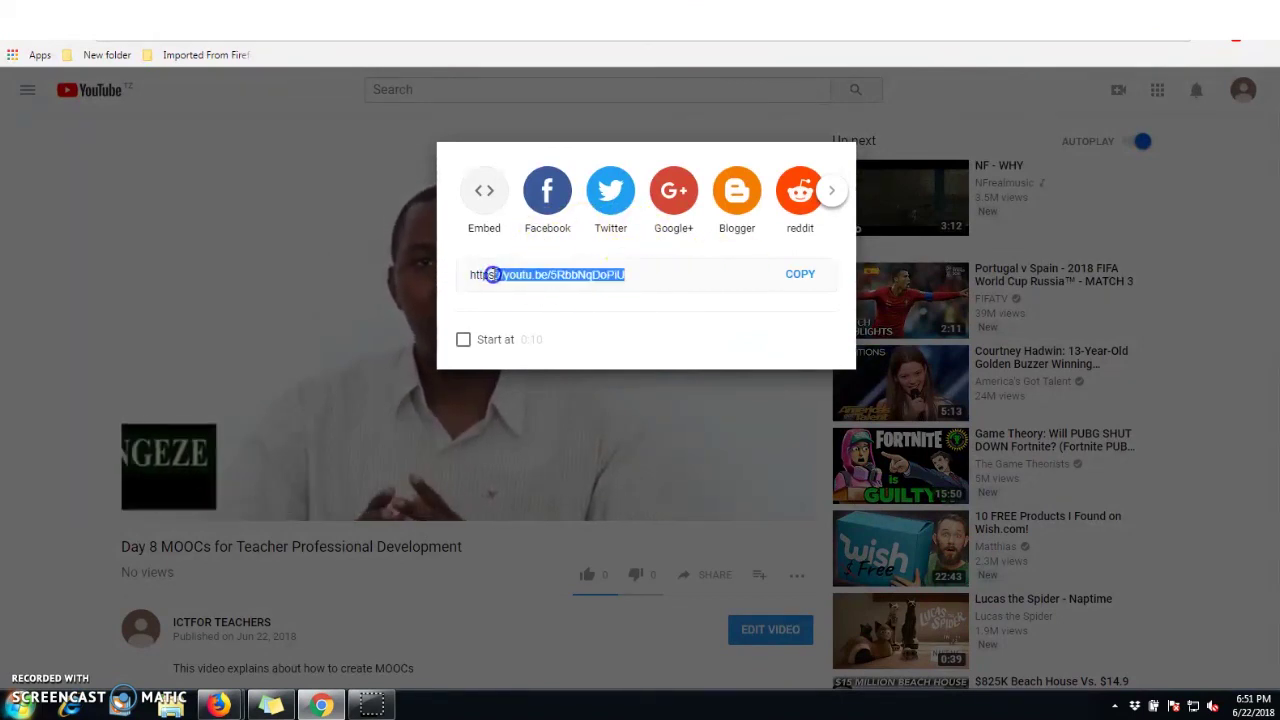
pyautogui.click(467, 270)
pyautogui.click(798, 273)
pyautogui.click(798, 273)
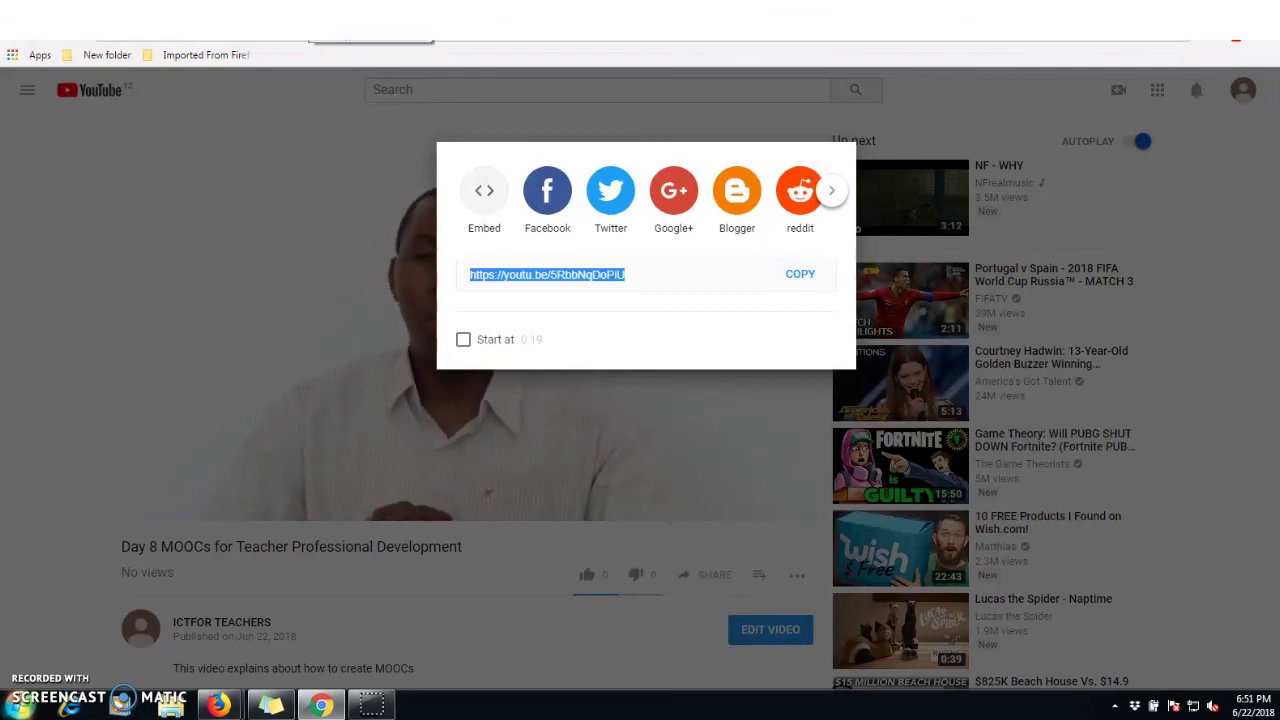
pyautogui.click(164, 309)
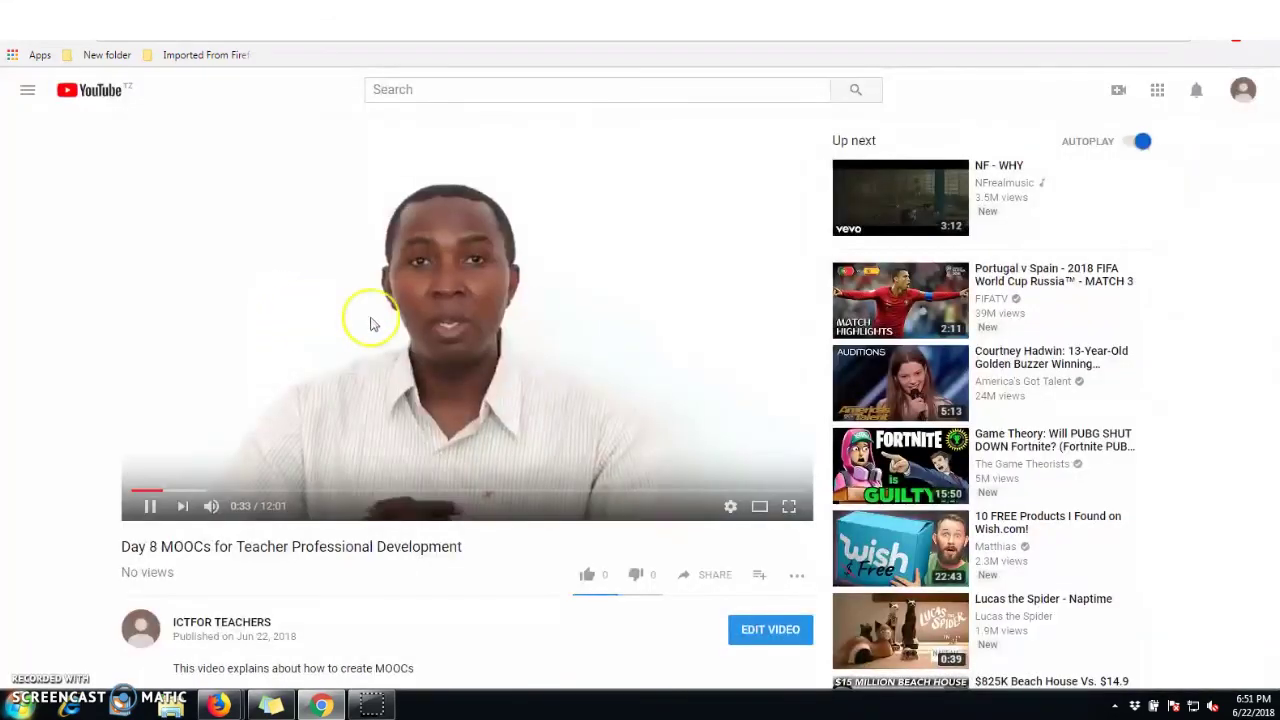